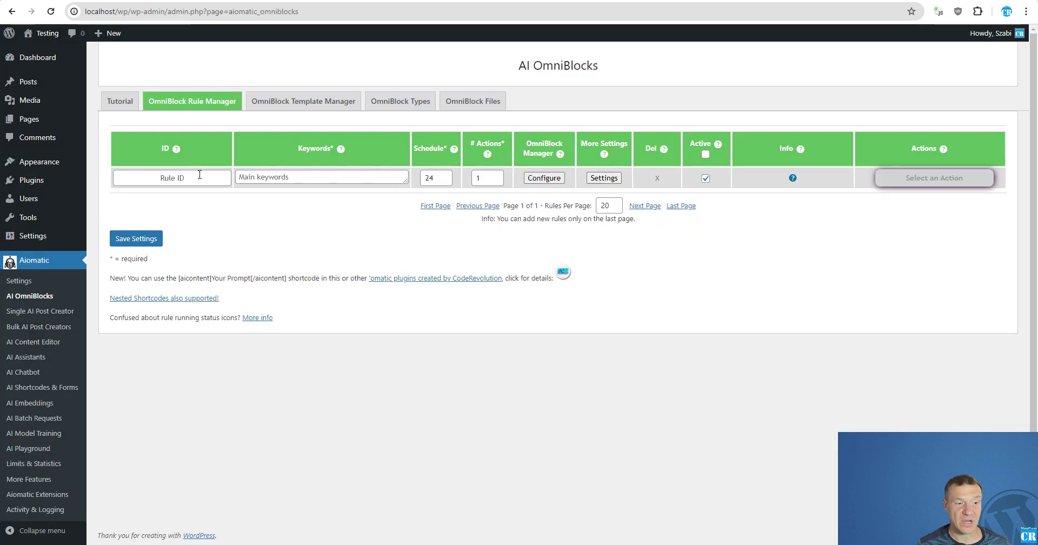
Step: Configure the new rule's OmniBlocks and disable the "Write Article for Section 1" block
click(543, 178)
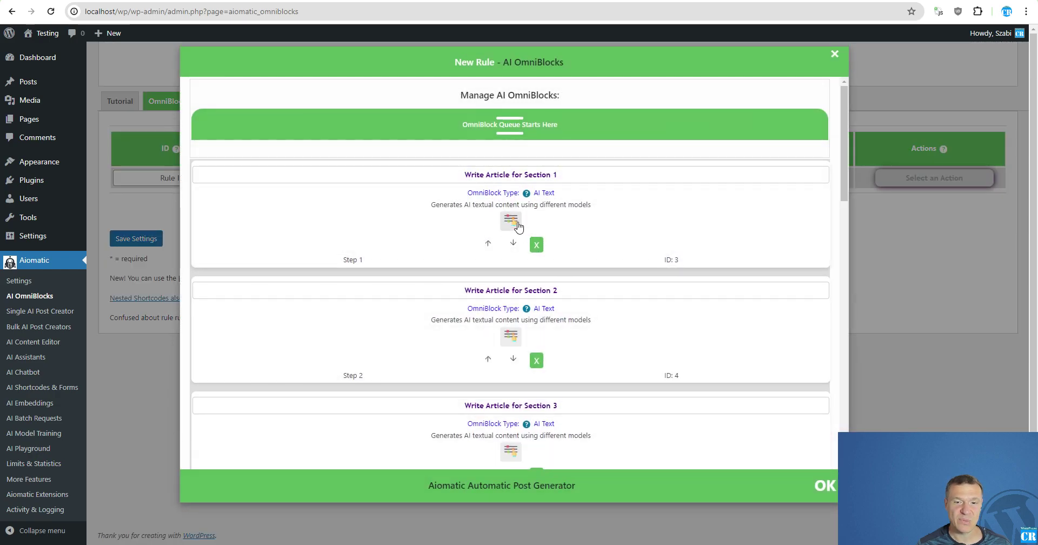
click(518, 223)
scroll(403, 272, down, 5)
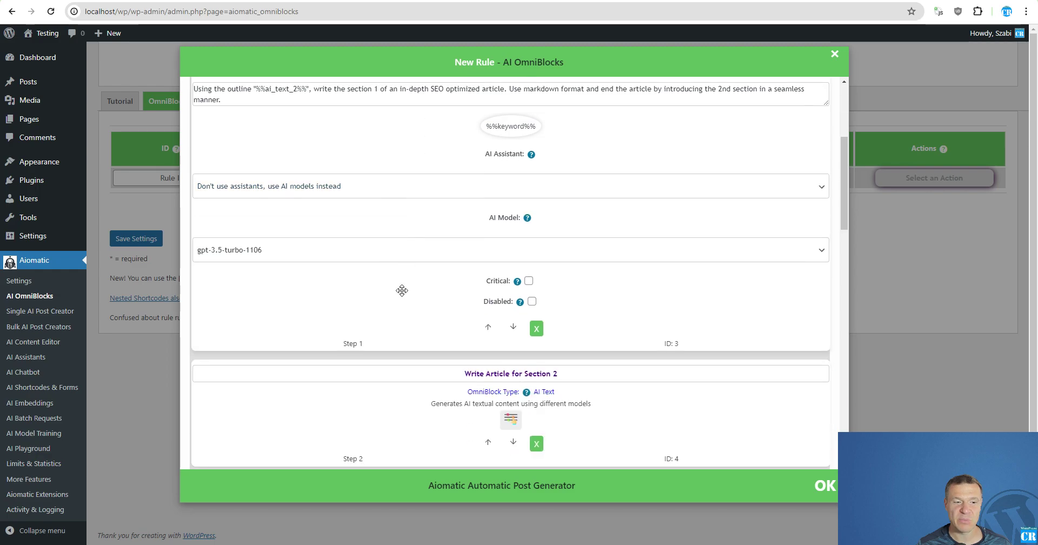
click(531, 302)
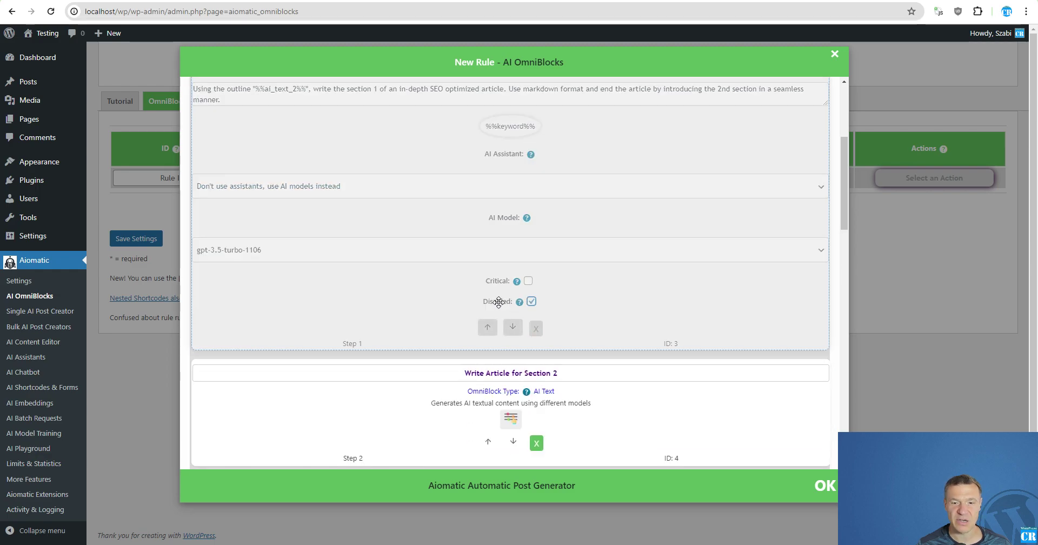
scroll(511, 306, up, 3)
scroll(526, 359, down, 2)
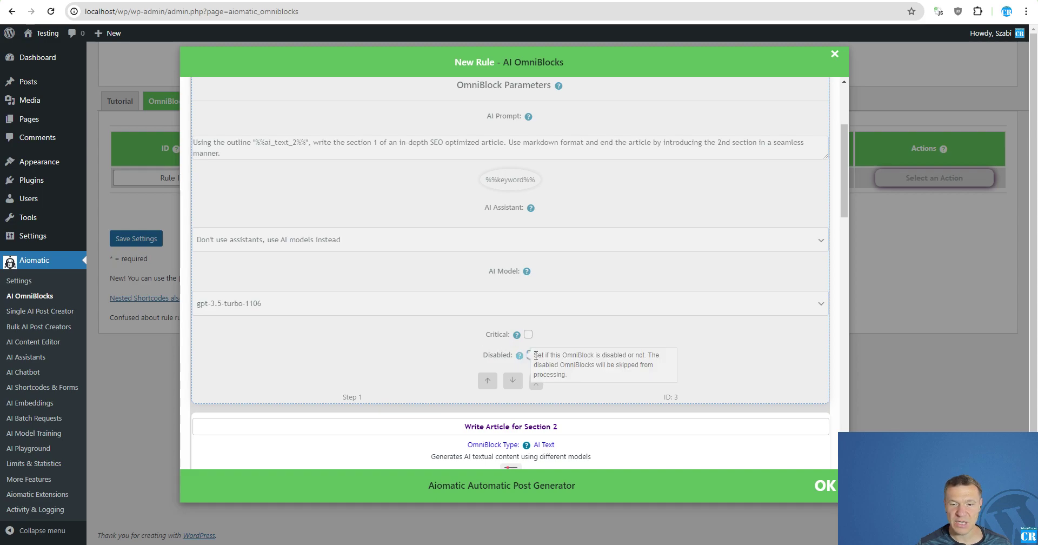
scroll(514, 259, up, 4)
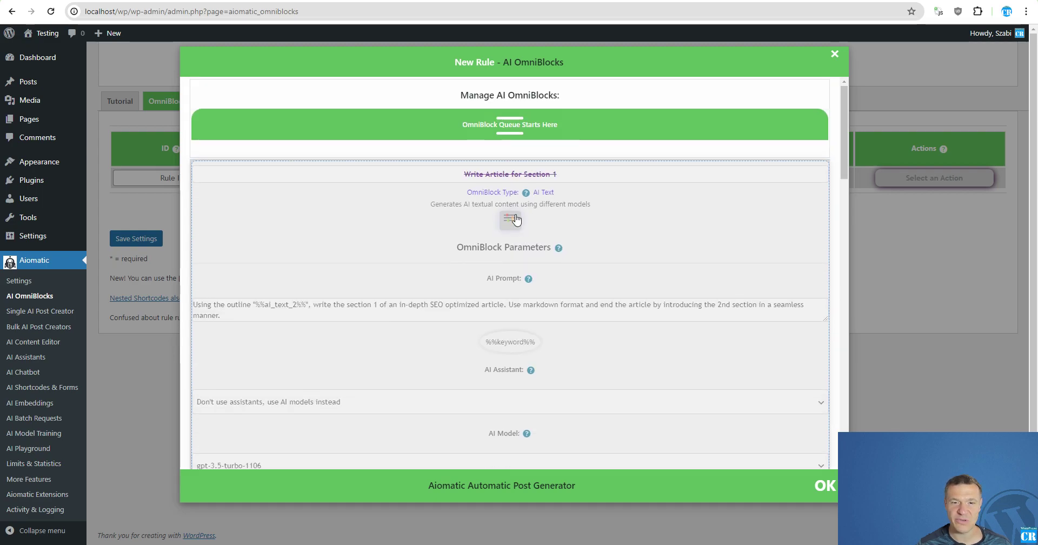
click(507, 223)
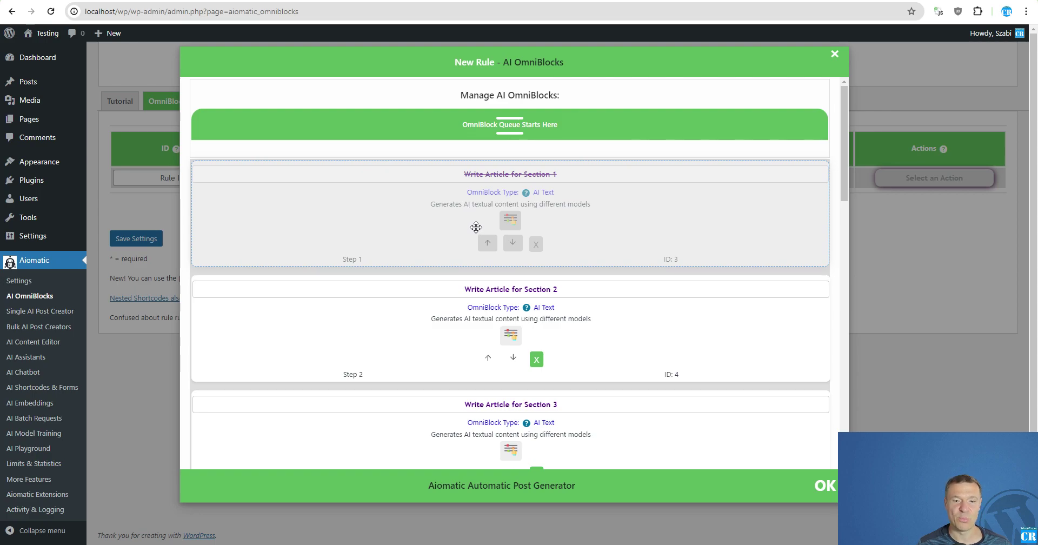
scroll(476, 227, down, 1)
scroll(476, 227, up, 1)
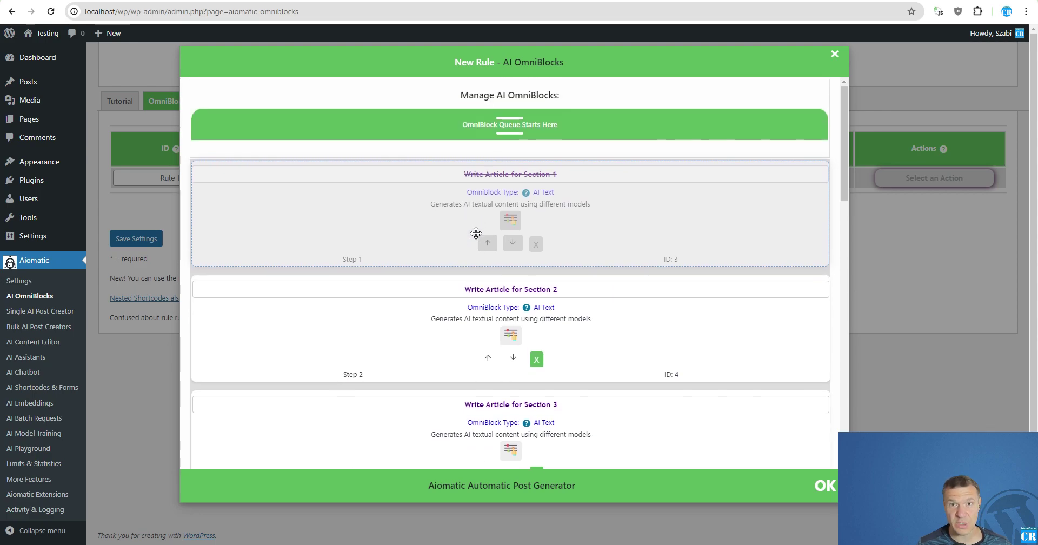
scroll(476, 232, down, 1)
scroll(476, 233, up, 1)
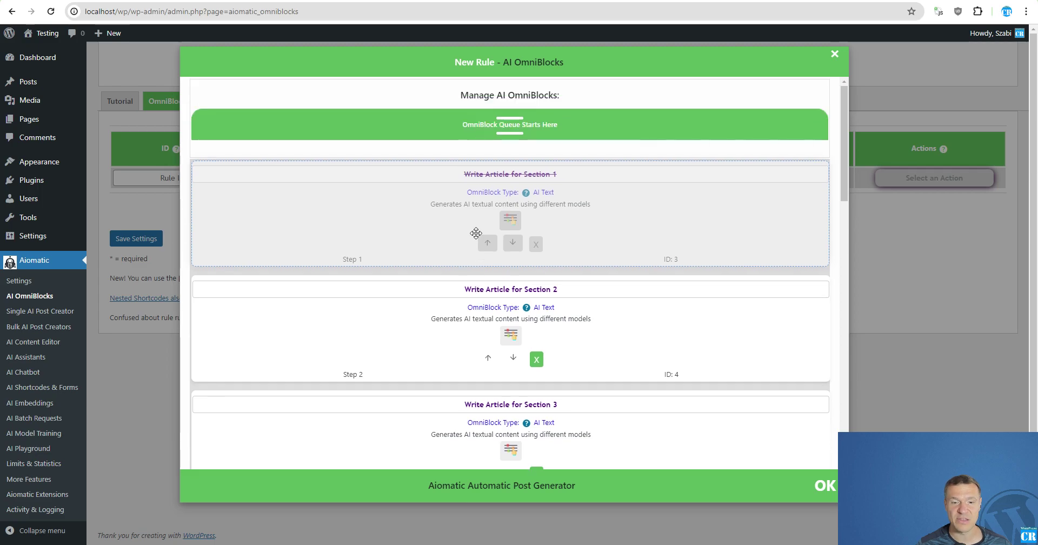
Step: Add a Conditional (IF) OmniBlock and place it at the start of the queue, above "Write Article for Section 1"
scroll(477, 238, down, 7)
scroll(476, 238, down, 8)
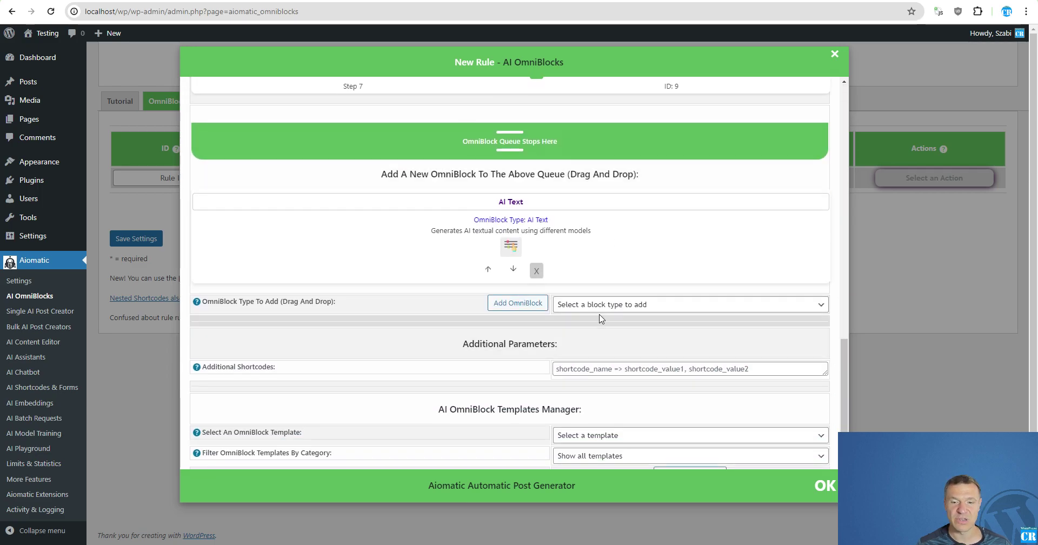
click(598, 306)
scroll(595, 427, down, 8)
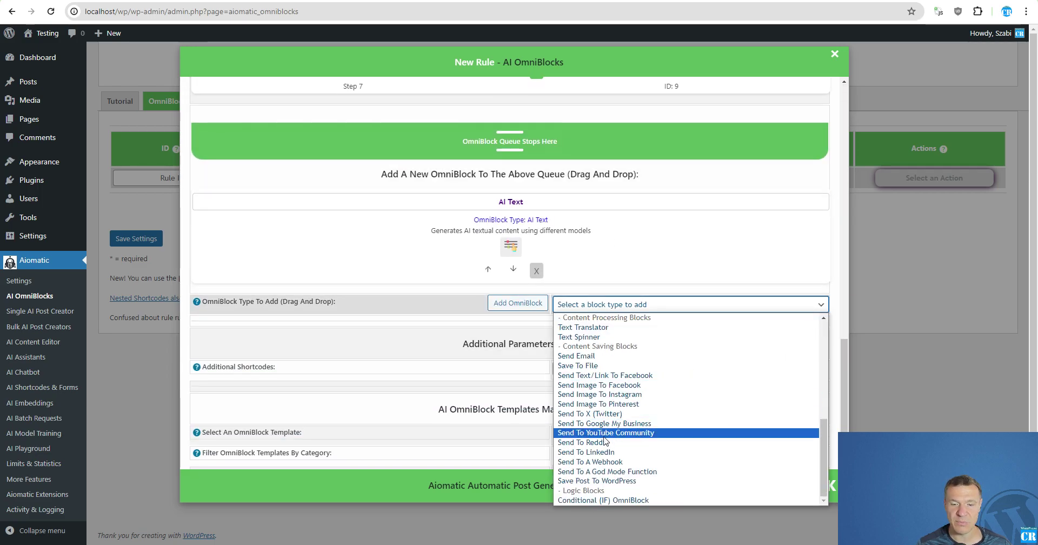
click(609, 501)
click(519, 306)
scroll(459, 243, up, 2)
drag(453, 259, 440, 229)
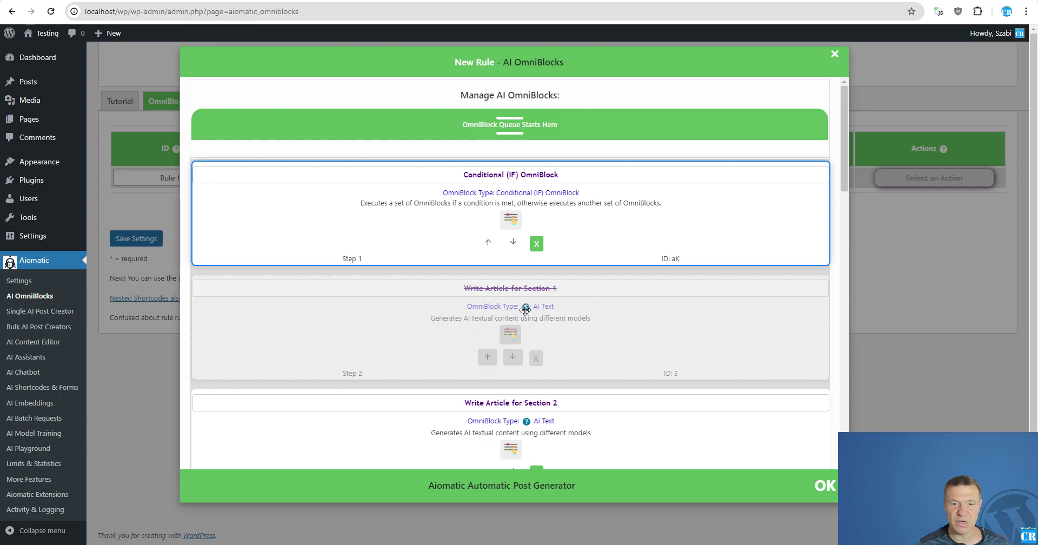
Step: Examine the Conditional (IF) OmniBlock's parameters, from the condition and expected value to the true and false block lists
click(511, 218)
scroll(378, 308, down, 7)
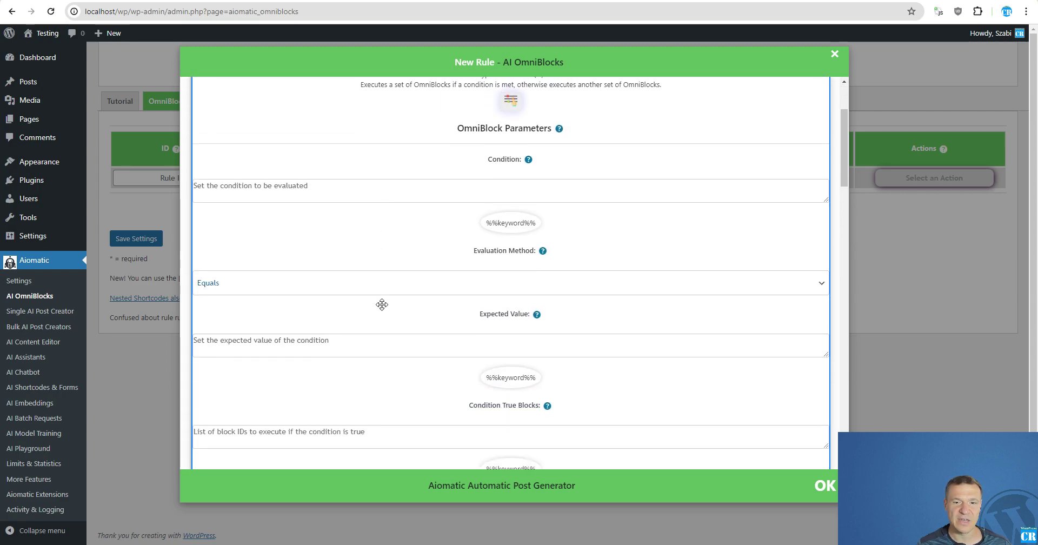
scroll(379, 310, up, 7)
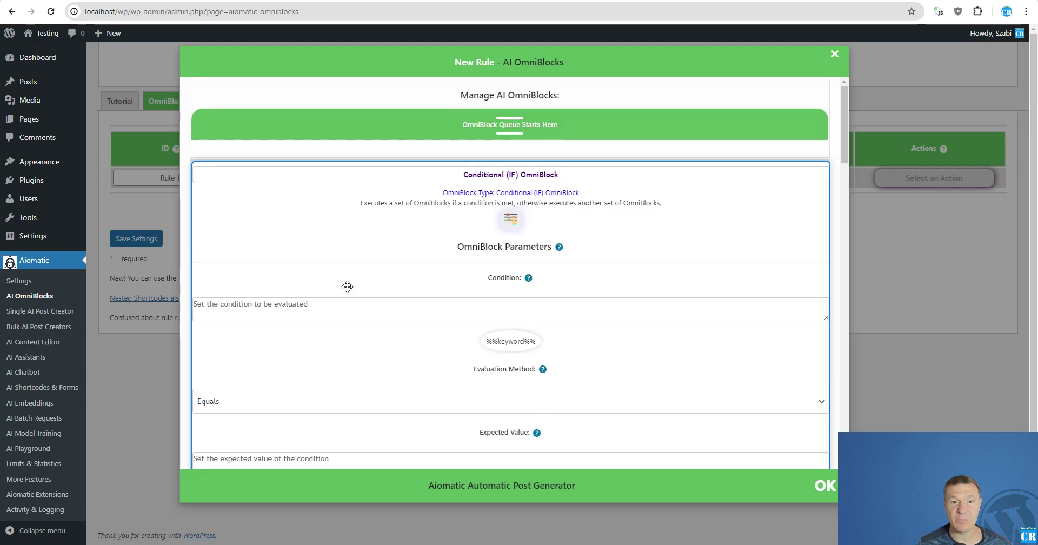
click(294, 307)
scroll(294, 308, down, 2)
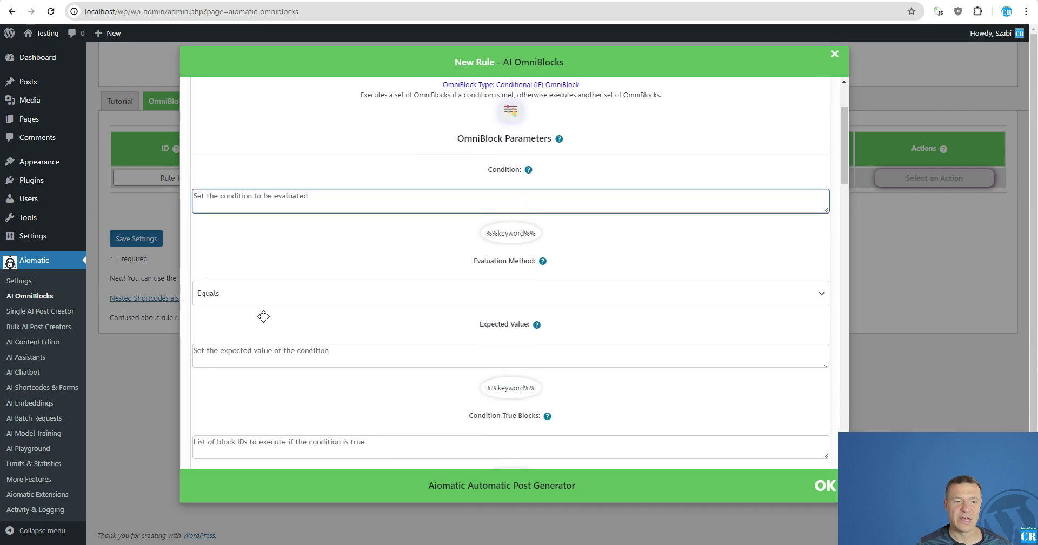
scroll(492, 293, down, 2)
click(250, 246)
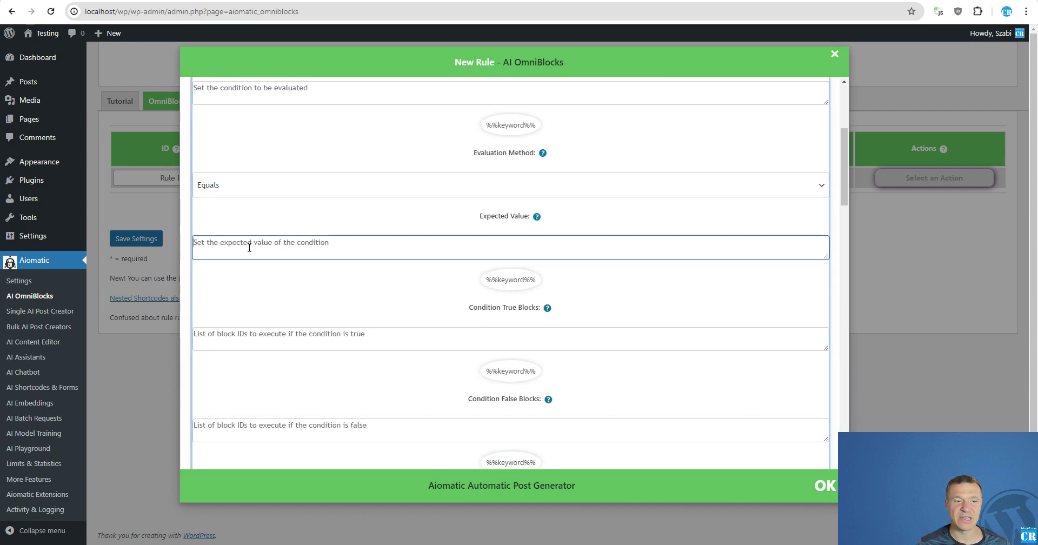
scroll(440, 259, down, 2)
click(533, 237)
click(477, 322)
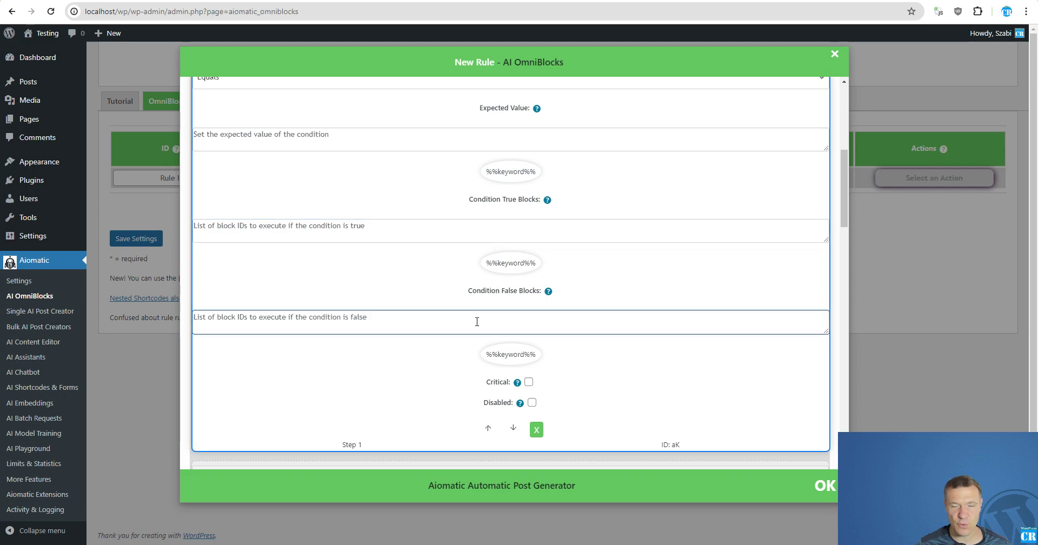
scroll(477, 321, up, 4)
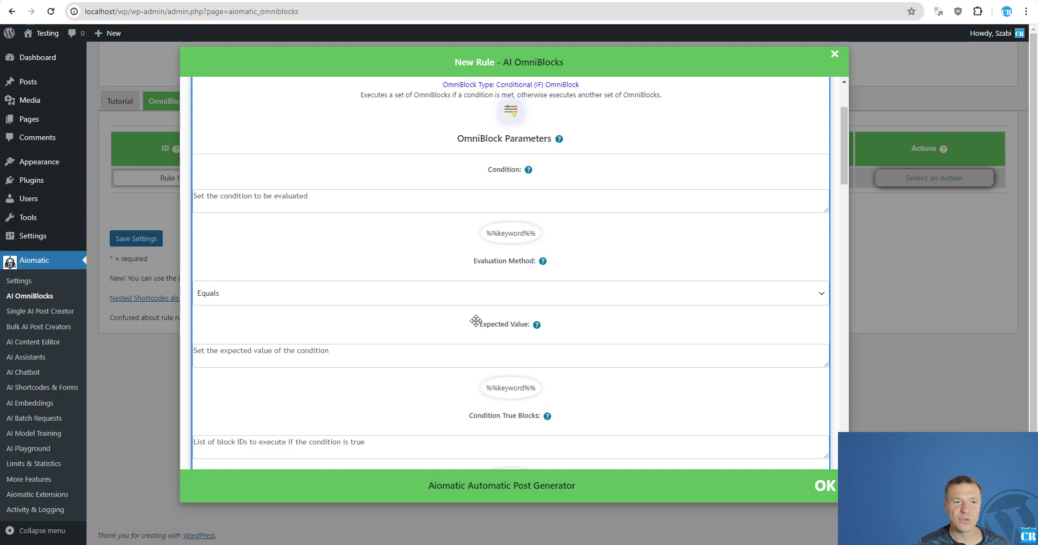
Step: Review how the Condition field relates to the Condition True Blocks and Condition False Blocks fields
click(327, 203)
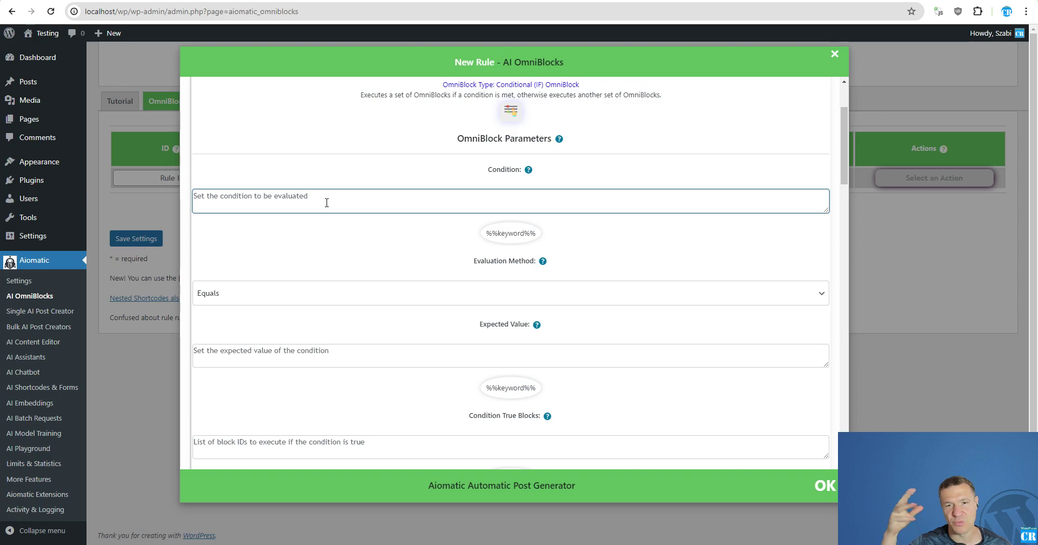
scroll(326, 202, down, 3)
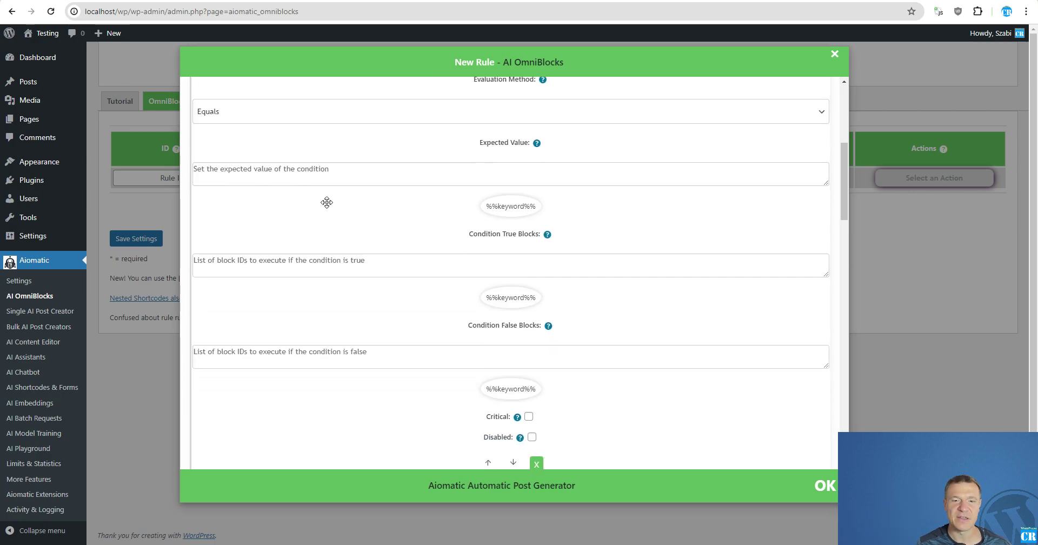
scroll(326, 202, down, 2)
click(495, 177)
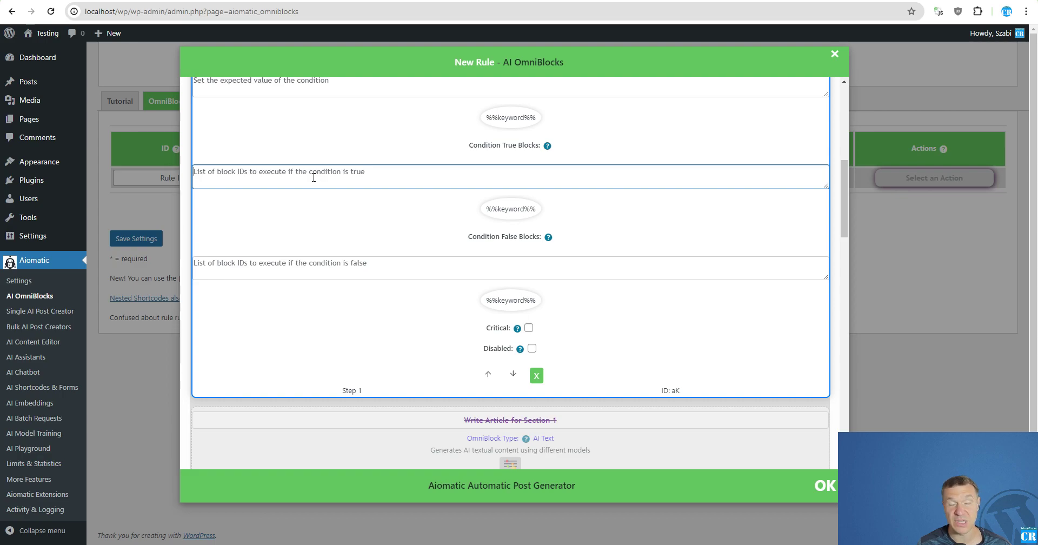
click(315, 266)
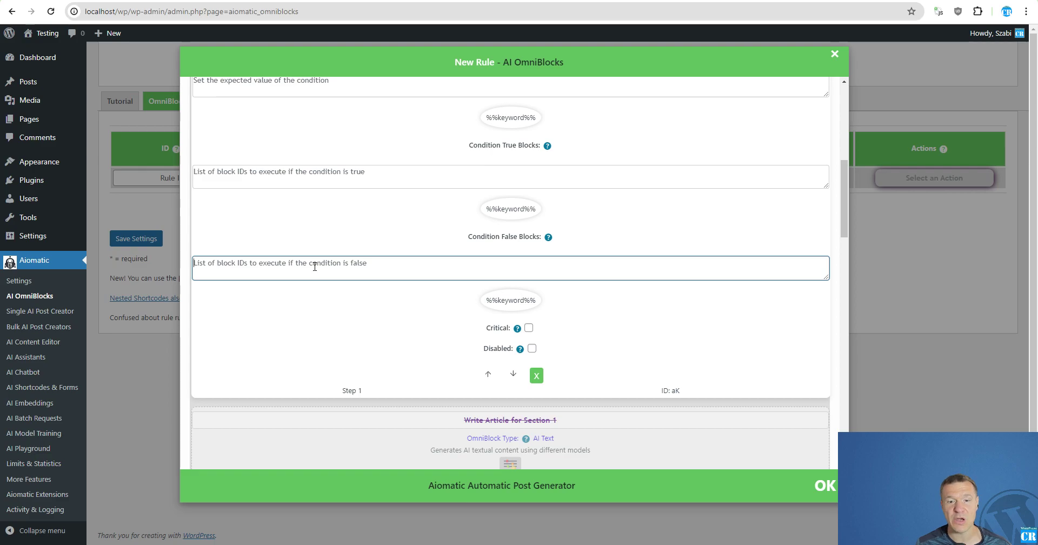
scroll(315, 266, up, 2)
click(264, 281)
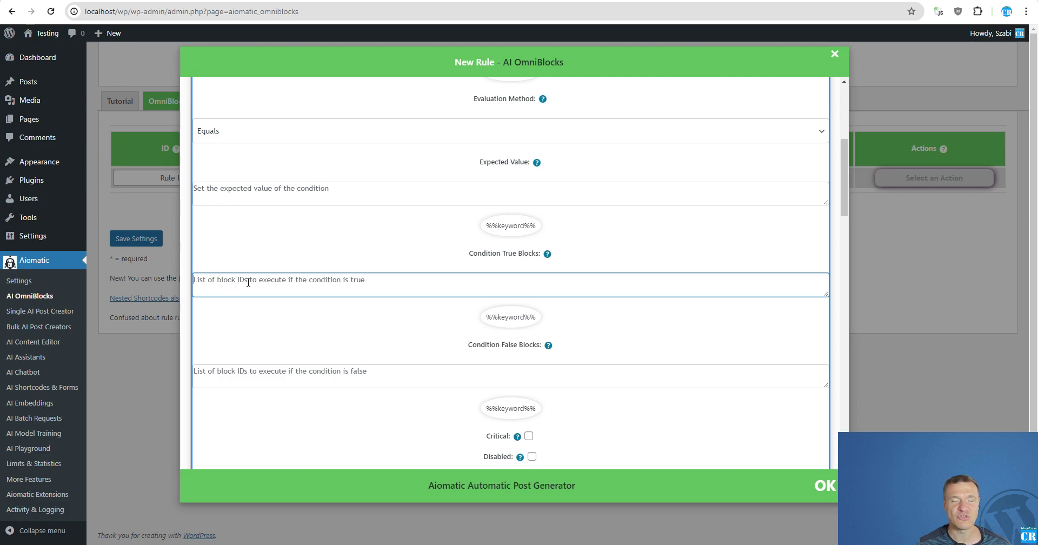
scroll(251, 268, up, 2)
scroll(318, 316, down, 3)
click(243, 317)
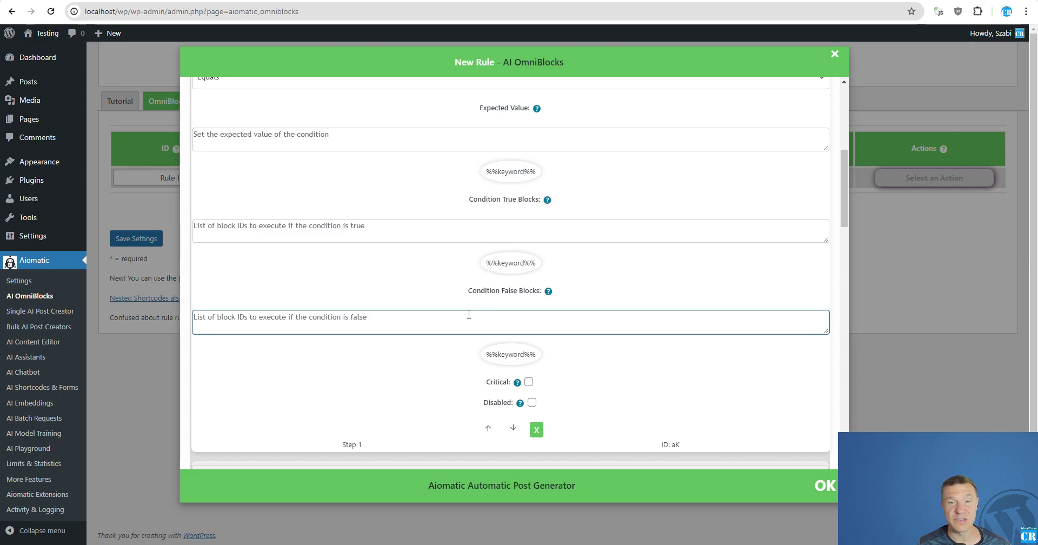
scroll(469, 313, up, 3)
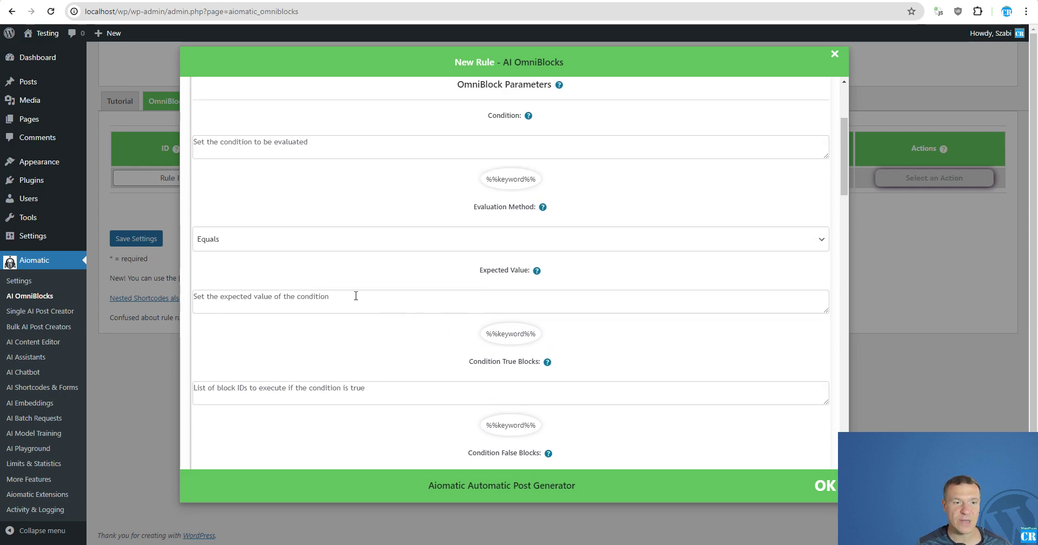
scroll(350, 174, up, 1)
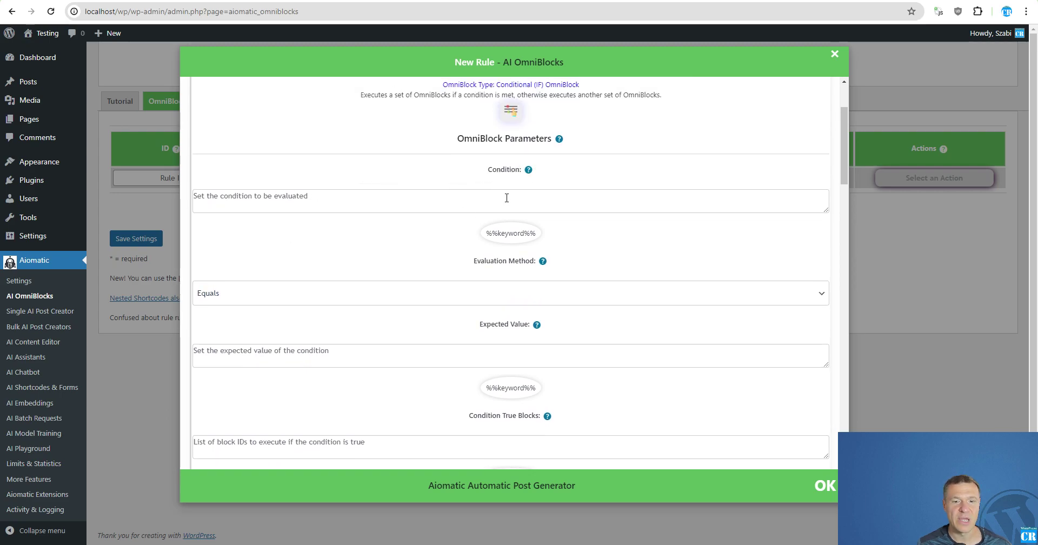
Step: Check which shortcodes the Condition field offers, and collapse the Conditional (IF) OmniBlock's parameters
click(299, 199)
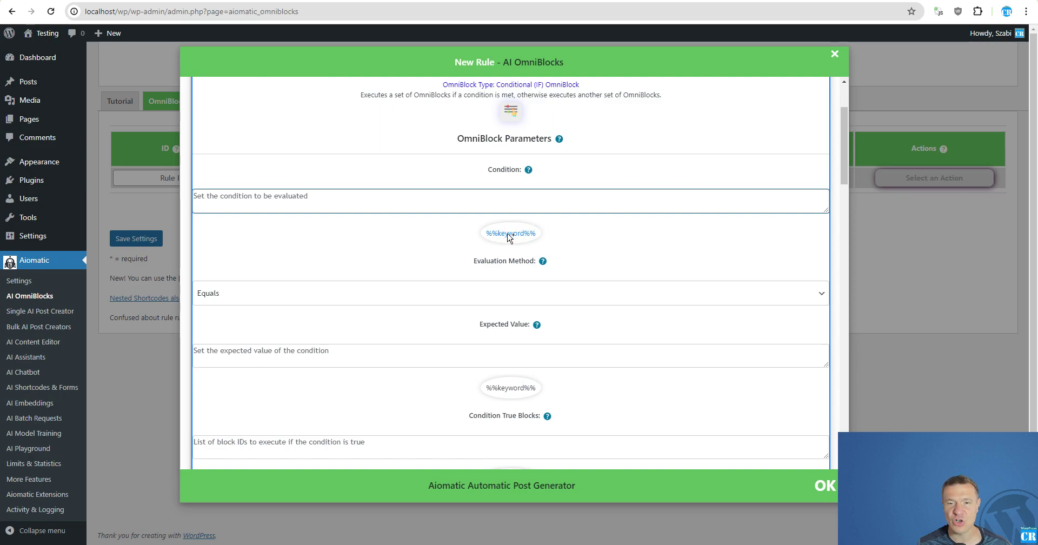
click(907, 246)
click(547, 185)
scroll(514, 207, up, 2)
click(511, 223)
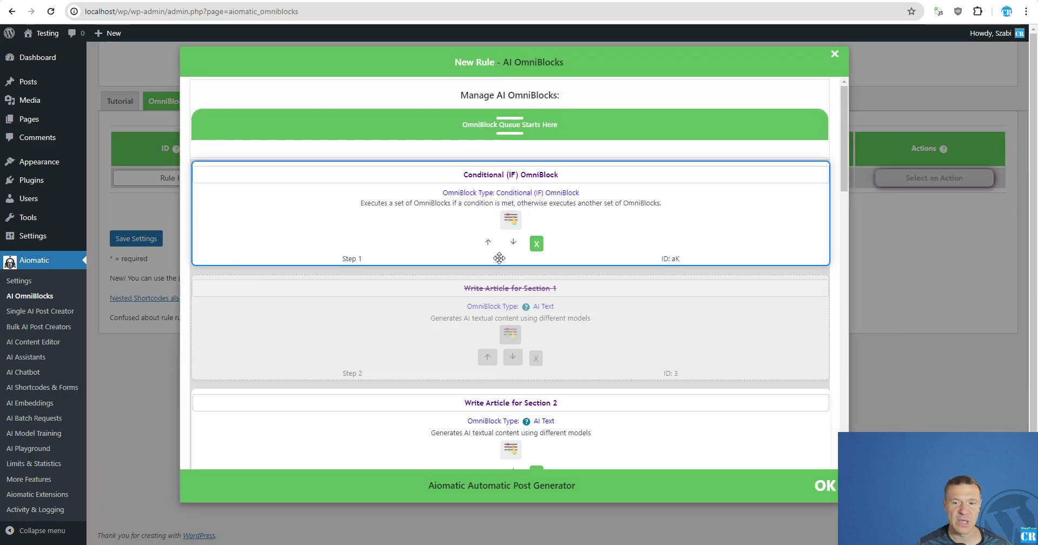
Step: Move the Conditional (IF) OmniBlock down the queue to step 4, directly below "Write Article for Section 3"
click(513, 242)
click(514, 357)
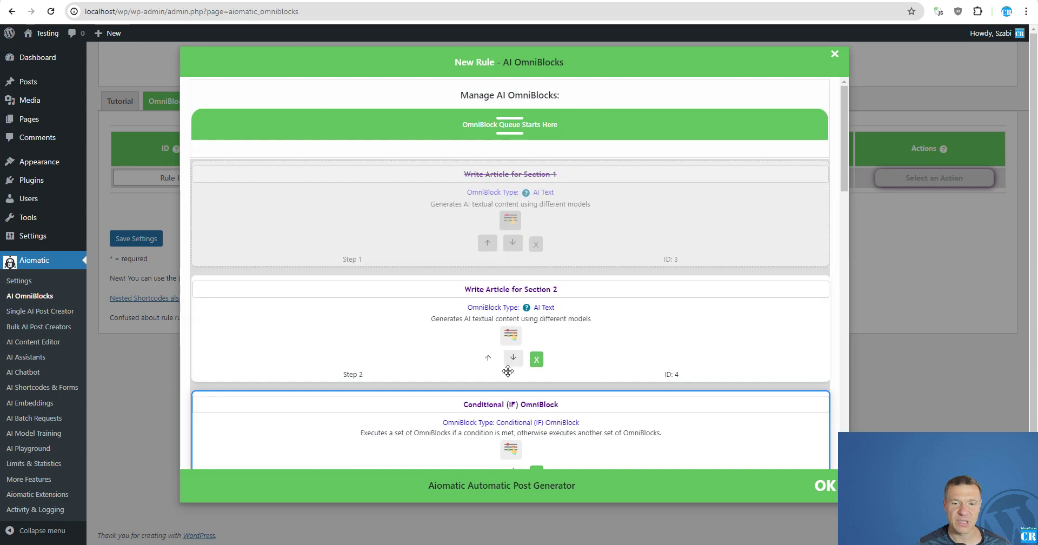
scroll(513, 378, down, 3)
click(512, 308)
Step: Expand the Conditional (IF) OmniBlock's parameters and insert the %%ai_text_5%% shortcode as its condition
scroll(513, 324, down, 2)
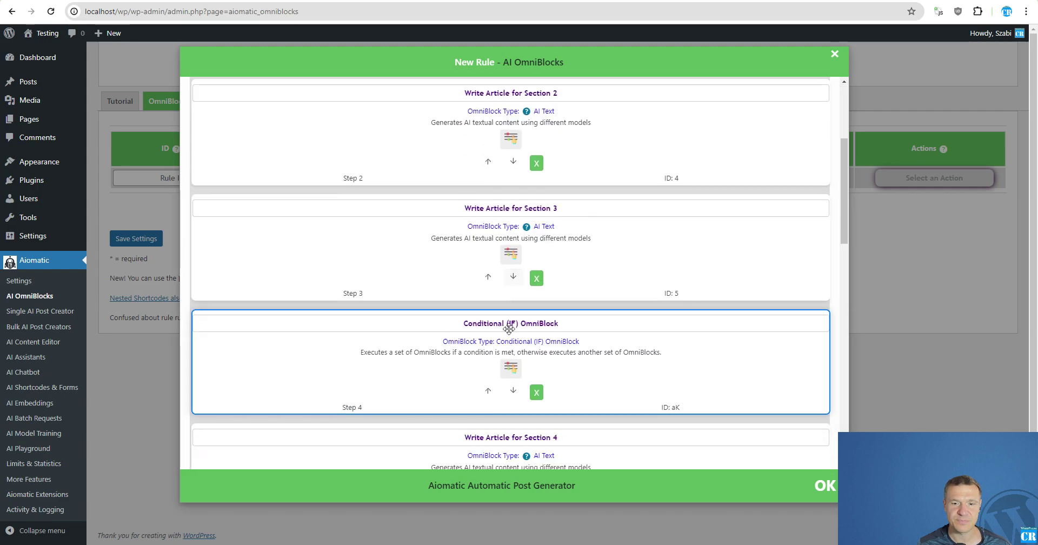
click(511, 294)
scroll(490, 309, down, 2)
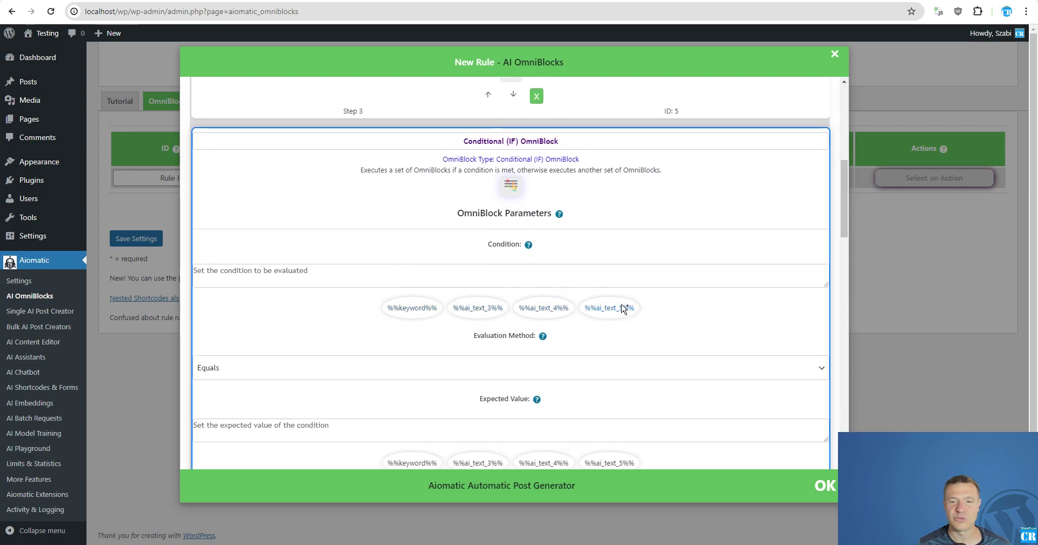
scroll(541, 294, up, 10)
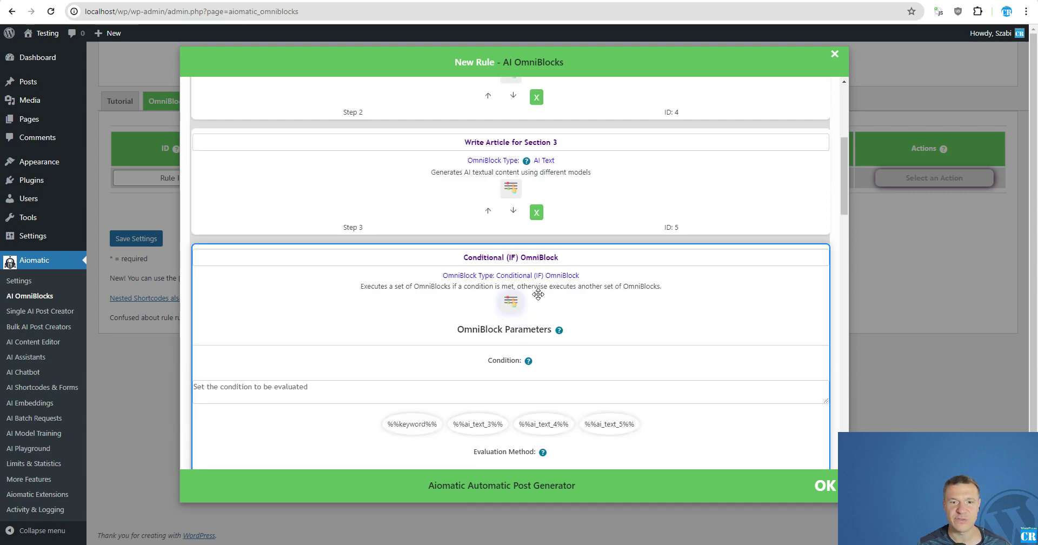
scroll(507, 190, down, 3)
scroll(508, 190, down, 2)
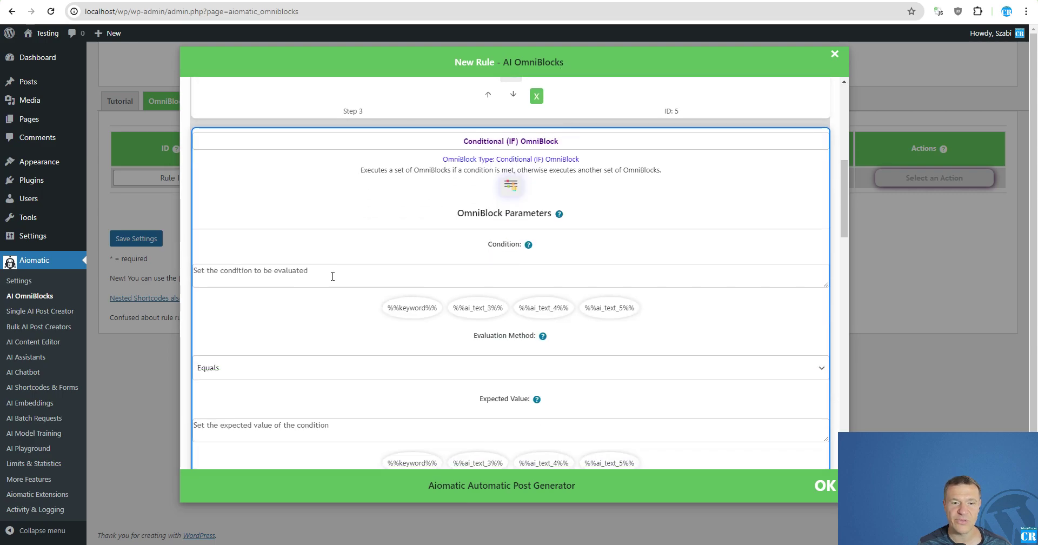
click(608, 308)
drag(267, 277, 195, 266)
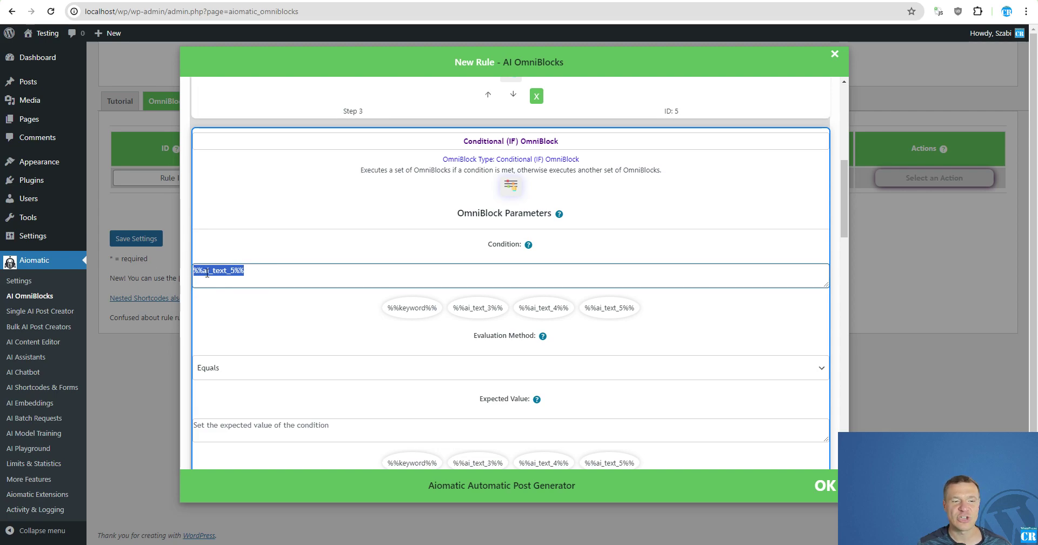
Step: Check which evaluation methods the Conditional (IF) OmniBlock offers, leaving Equals selected
scroll(211, 248, down, 3)
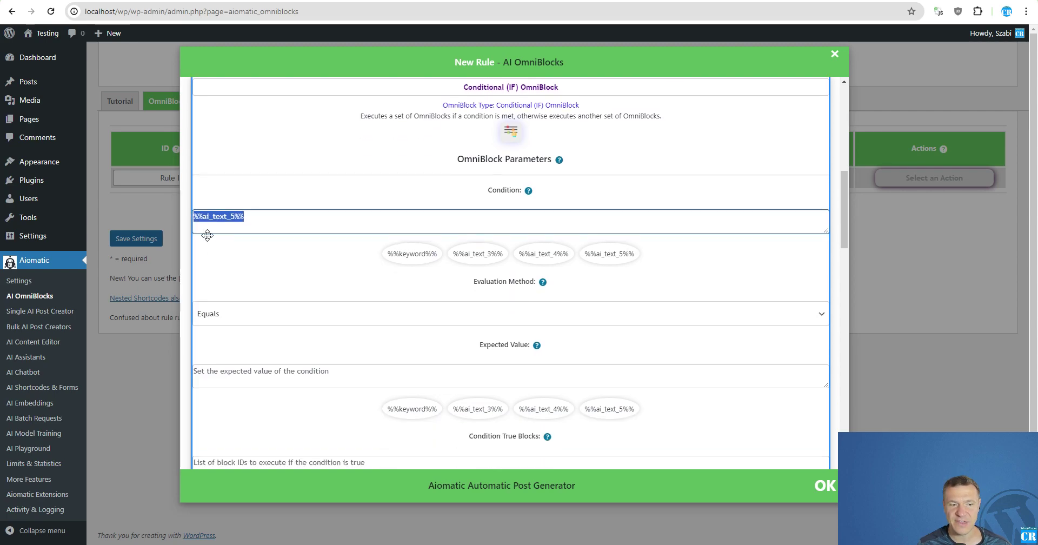
click(223, 206)
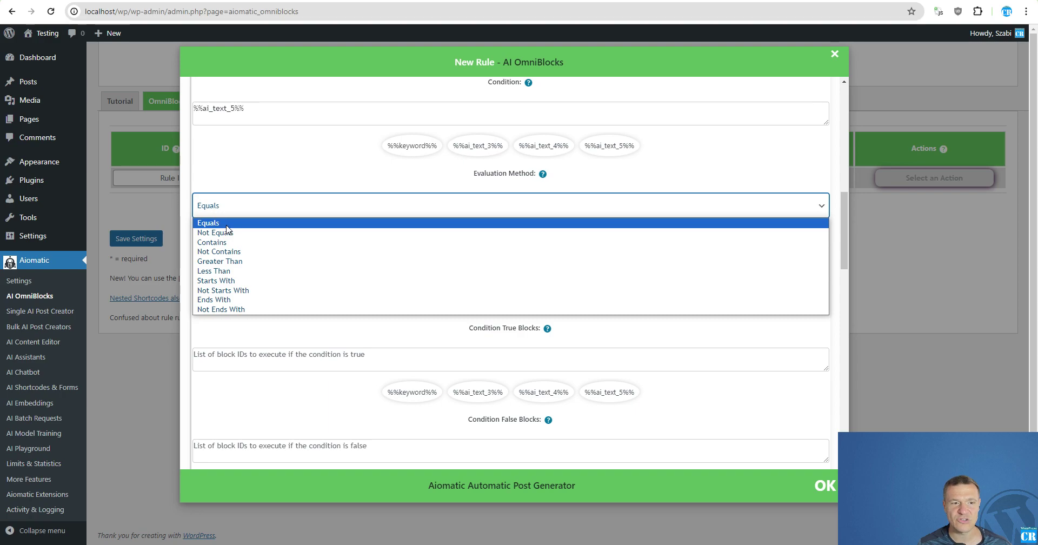
click(231, 102)
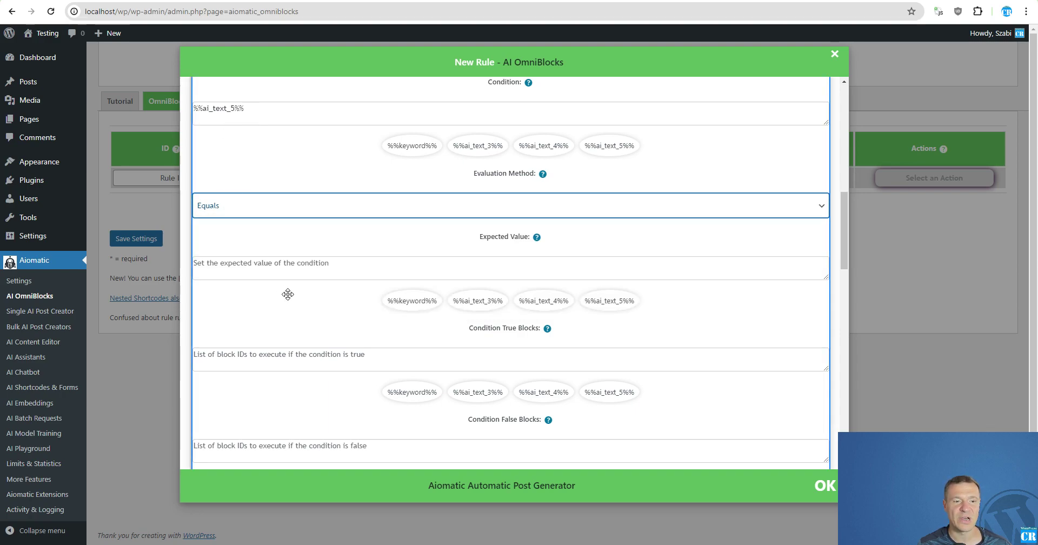
Step: Add a Scrape Sites OmniBlock to the end of the queue
scroll(288, 294, down, 15)
click(582, 286)
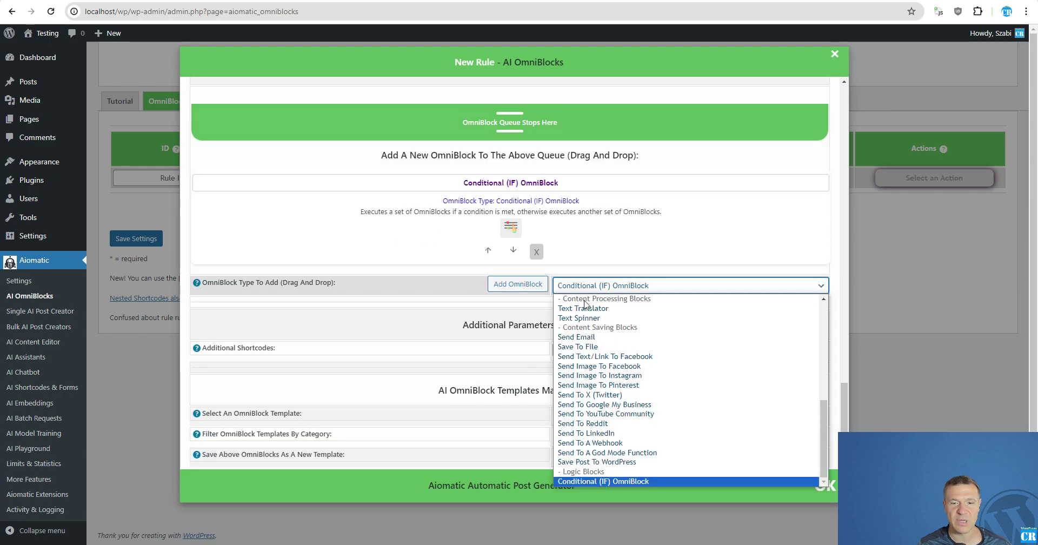
scroll(590, 379, up, 5)
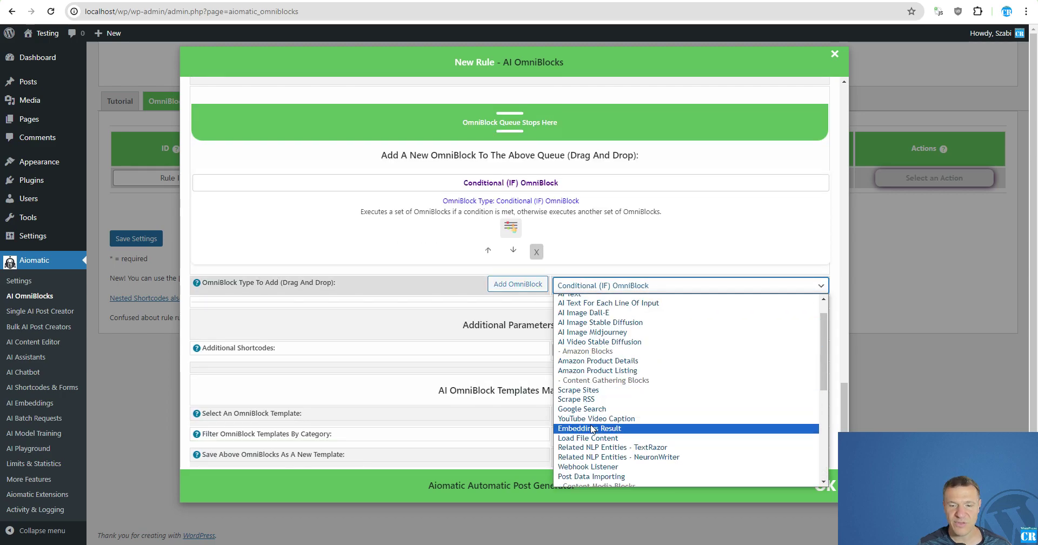
click(577, 390)
click(517, 284)
Step: Move the Scrape Sites OmniBlock up the queue to step 4, directly above the Conditional (IF) OmniBlock
scroll(491, 351, up, 3)
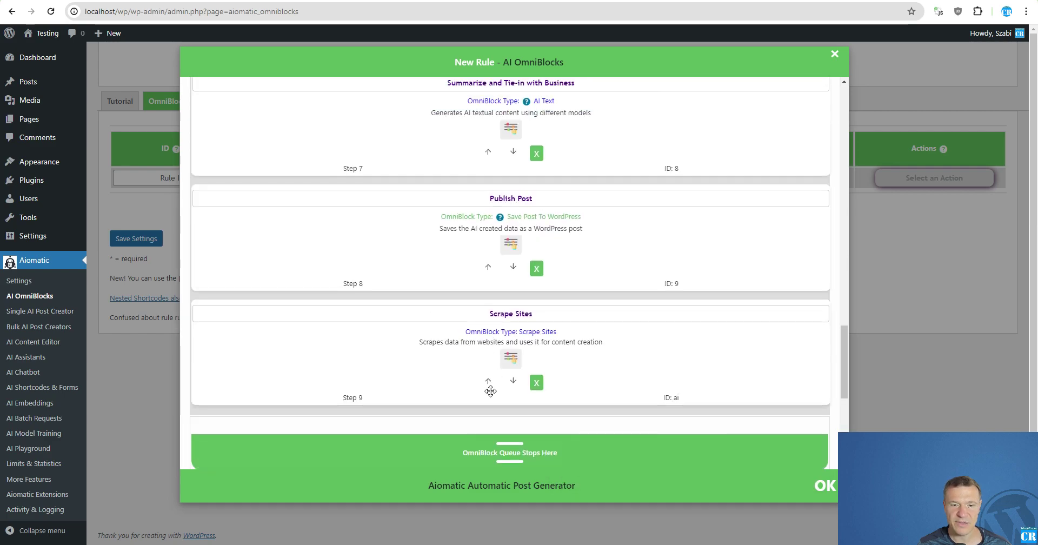
click(488, 385)
click(488, 267)
scroll(488, 303, up, 4)
click(489, 307)
scroll(488, 306, up, 2)
click(488, 301)
scroll(489, 300, up, 2)
click(488, 294)
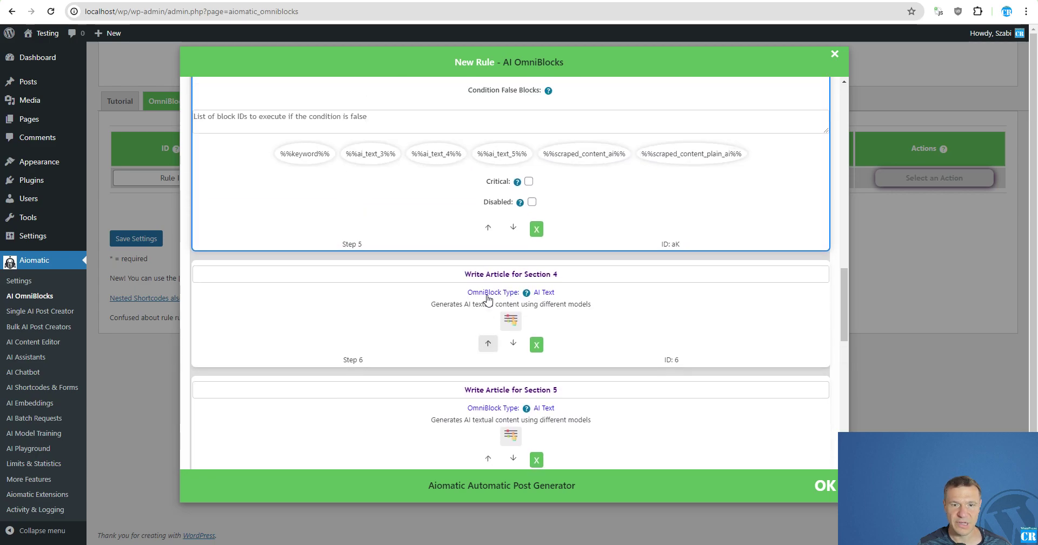
Step: Look at the Scrape Sites OmniBlock's parameters, and collapse them
scroll(476, 303, up, 8)
scroll(473, 326, up, 2)
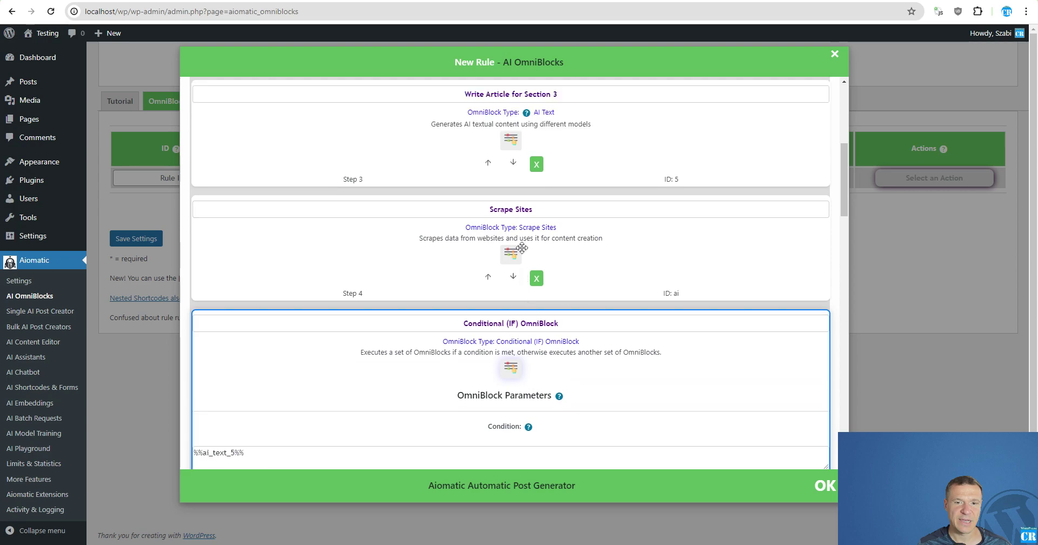
click(511, 292)
click(274, 369)
click(511, 288)
Step: Replace the Conditional (IF) OmniBlock's condition with the %%scraped_content_plain_ai%% shortcode
scroll(448, 294, down, 4)
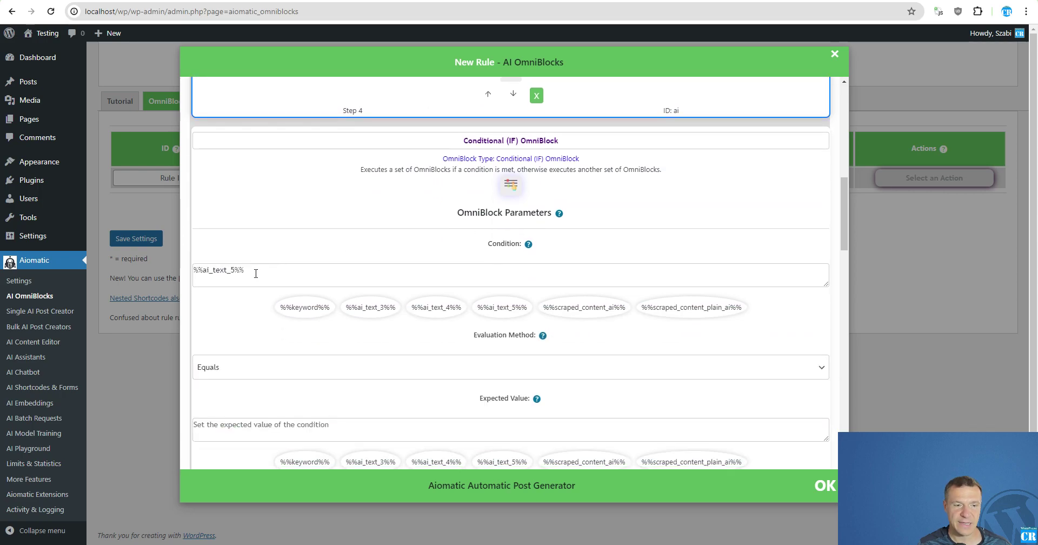
triple_click(256, 273)
click(676, 309)
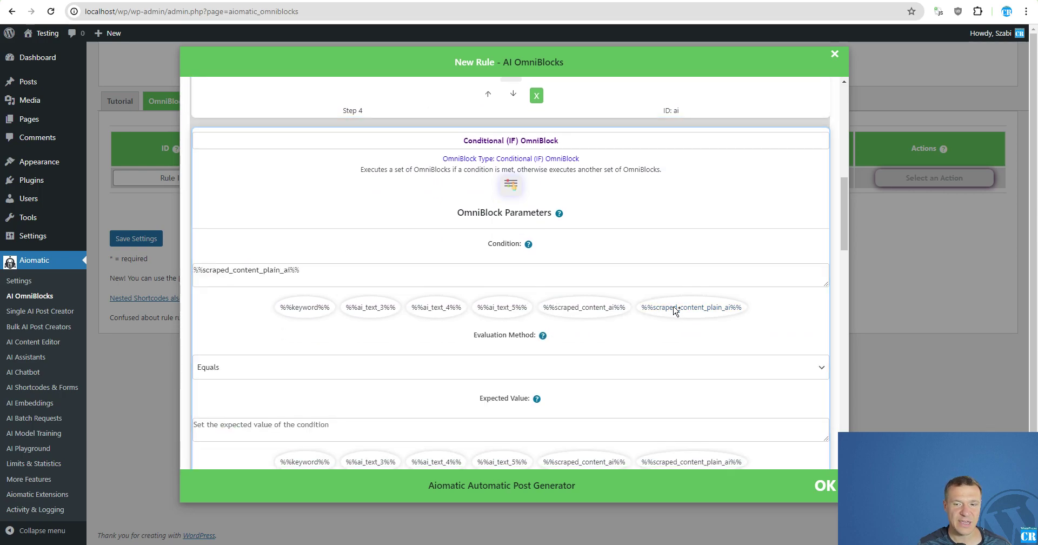
Step: Clear the Conditional (IF) OmniBlock's condition and insert the %%scraped_content_ai%% shortcode from the Scrape Sites block
double_click(243, 277)
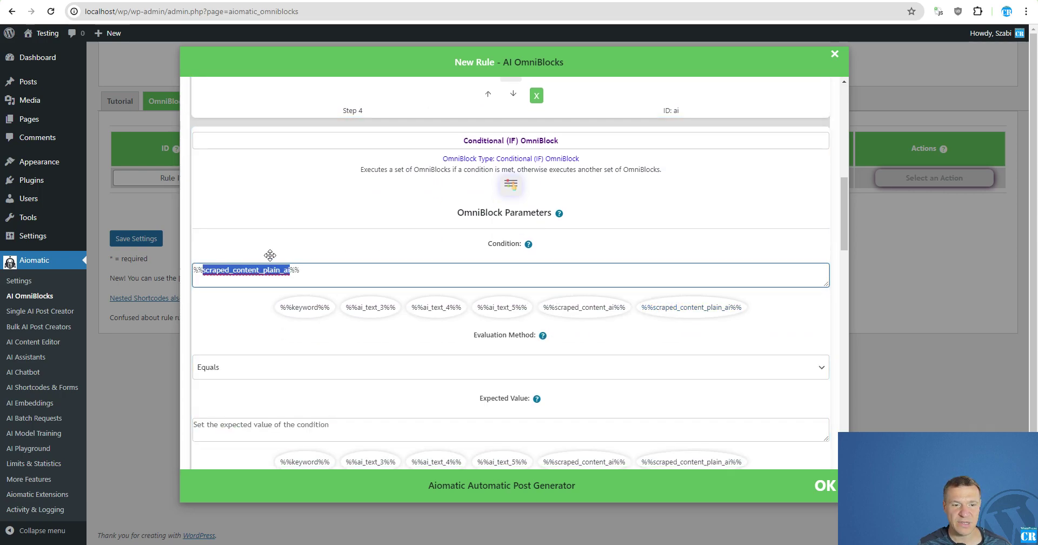
click(572, 307)
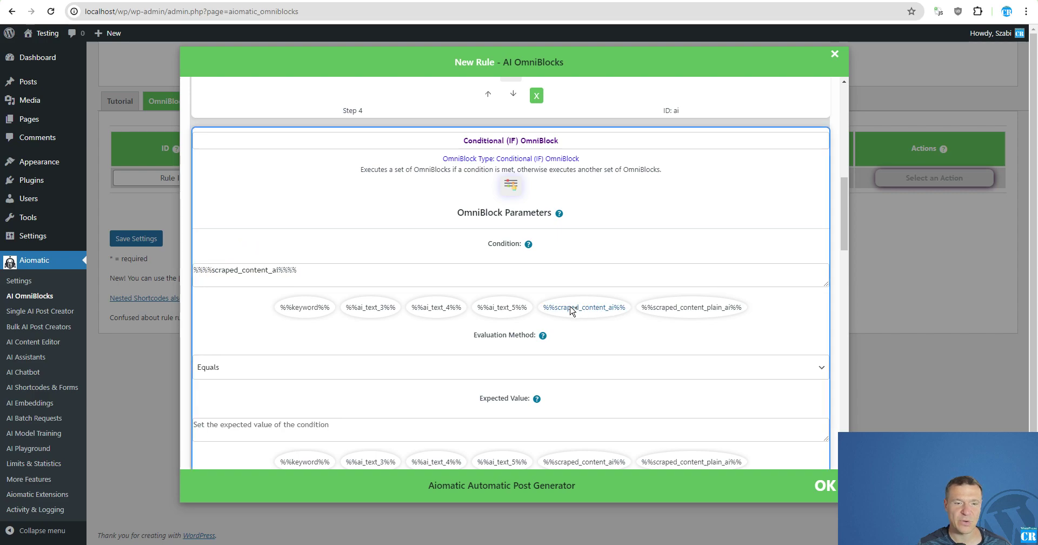
triple_click(252, 270)
key(BackSpace)
click(599, 308)
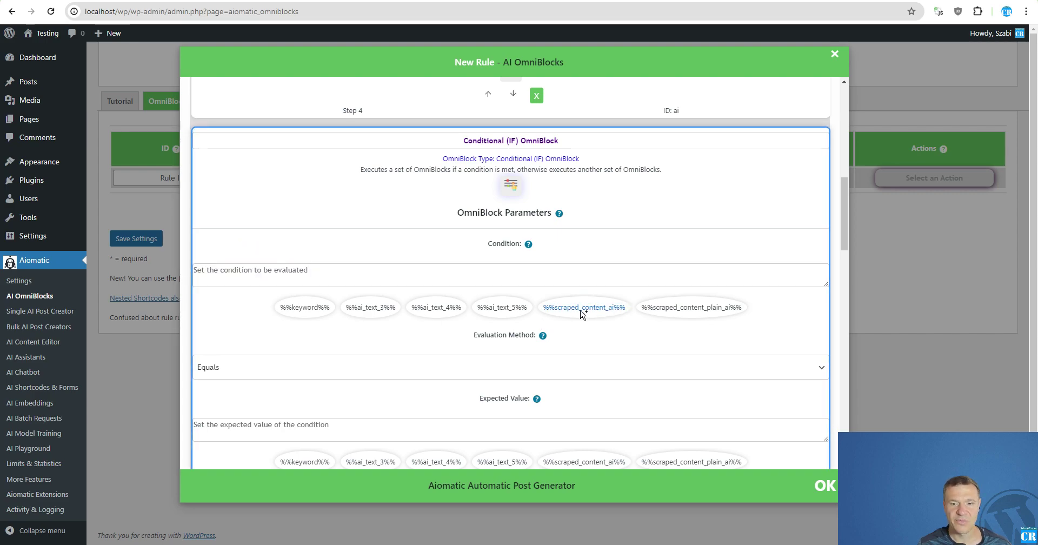
click(547, 308)
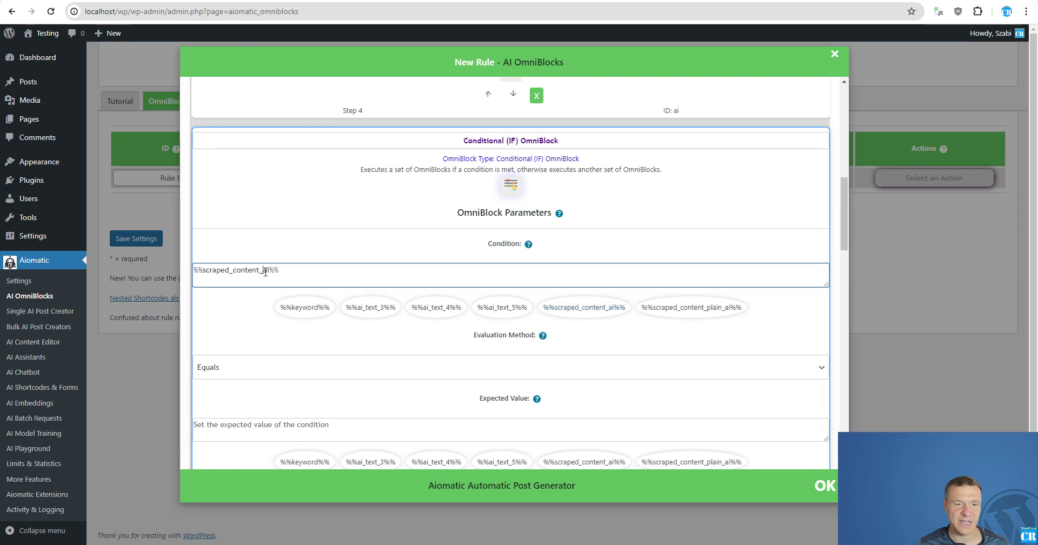
double_click(262, 270)
scroll(294, 262, up, 3)
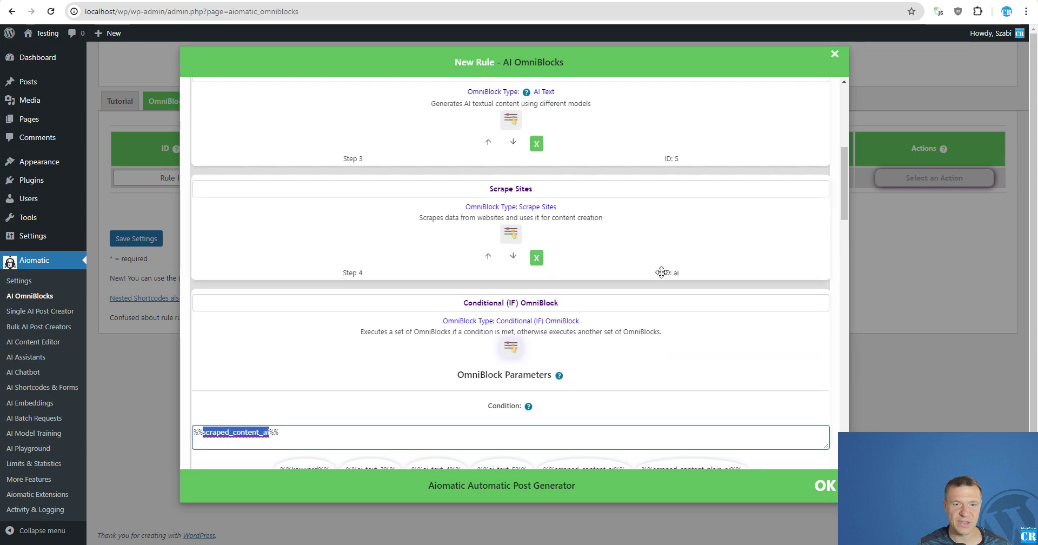
scroll(462, 250, down, 3)
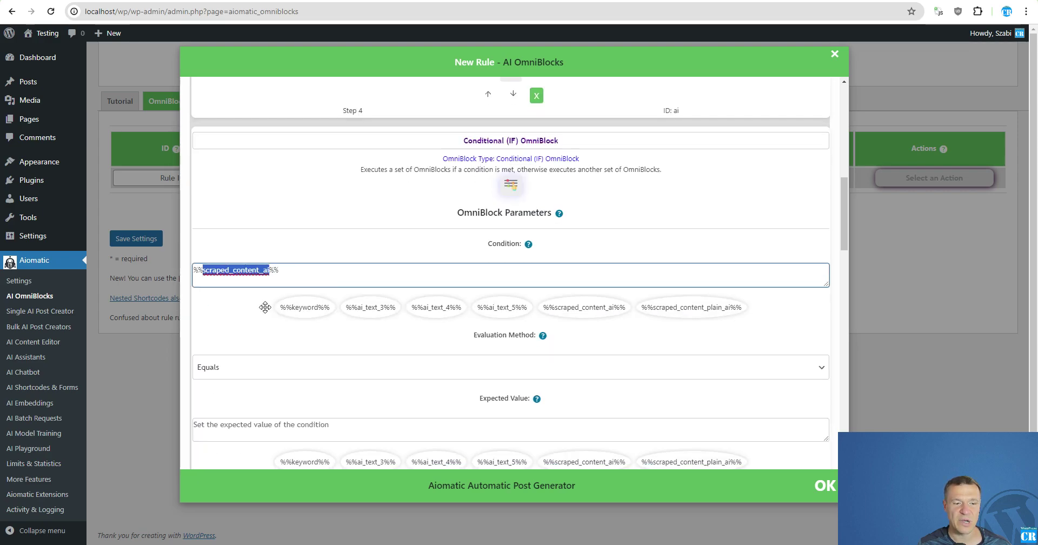
Step: Set the condition's evaluation method to Contains and its expected value to "Access Denied"
click(239, 372)
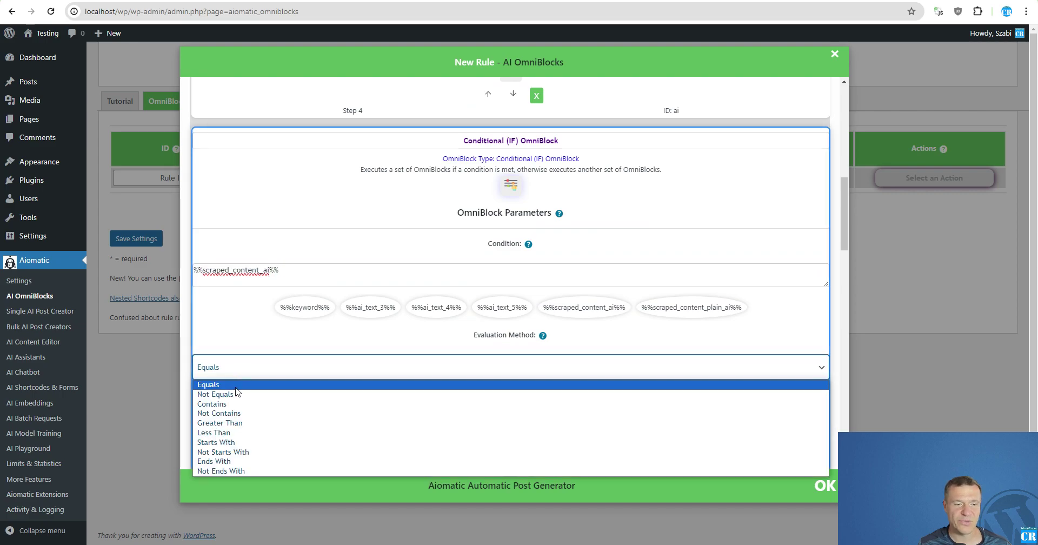
click(234, 404)
scroll(232, 324, down, 2)
click(234, 322)
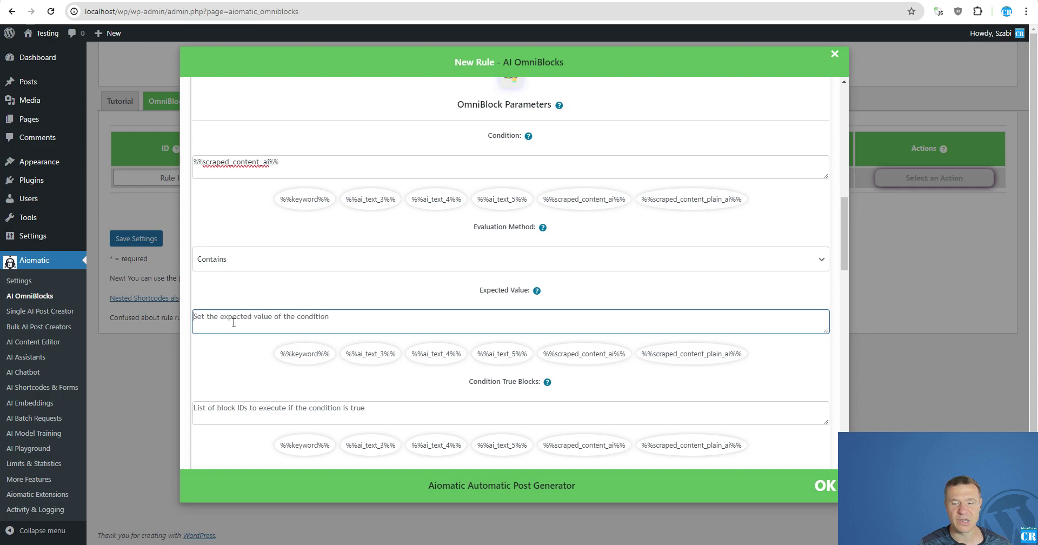
text(A)
key(BackSpace)
text(Access Denied)
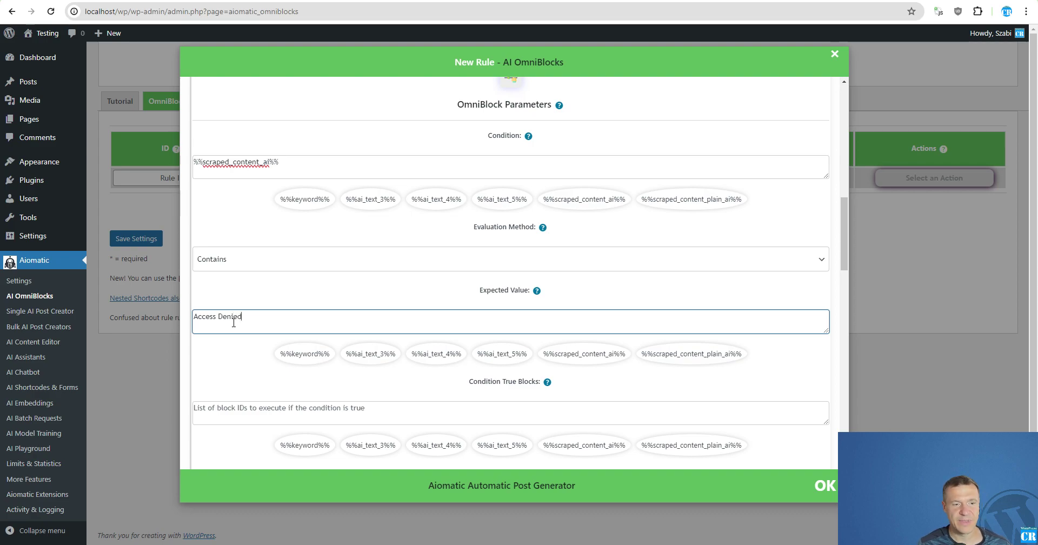
Step: Add a Send Email OmniBlock to the end of the queue, below Publish Post
scroll(258, 323, down, 2)
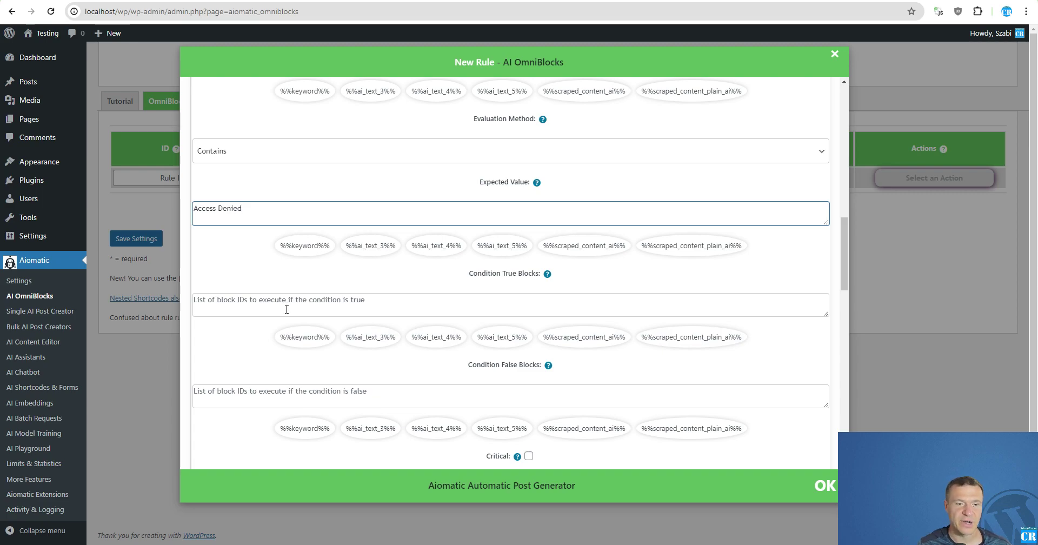
scroll(287, 307, up, 4)
scroll(287, 308, down, 10)
scroll(552, 392, down, 4)
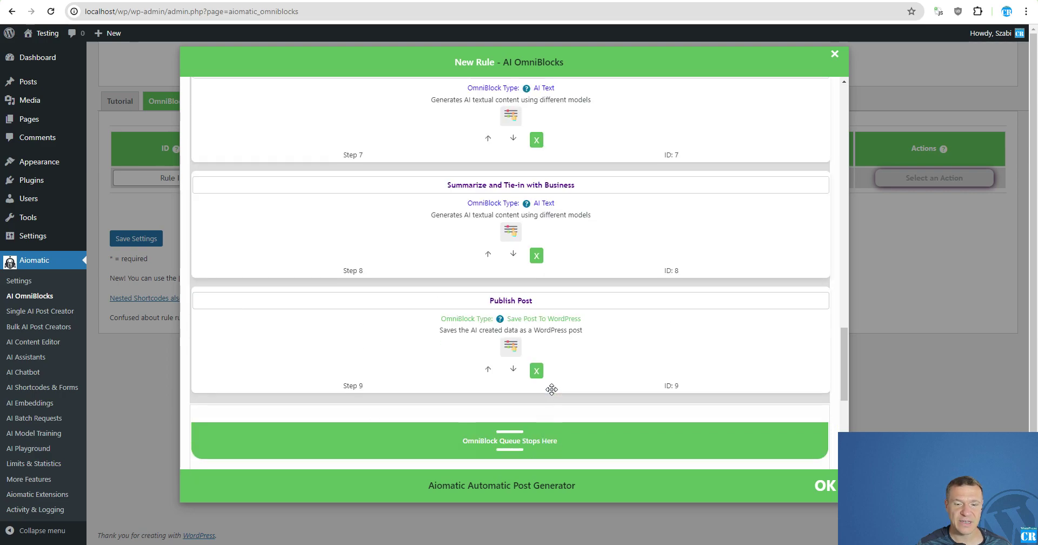
scroll(552, 392, down, 5)
click(648, 333)
scroll(587, 399, down, 3)
scroll(588, 399, down, 1)
click(579, 408)
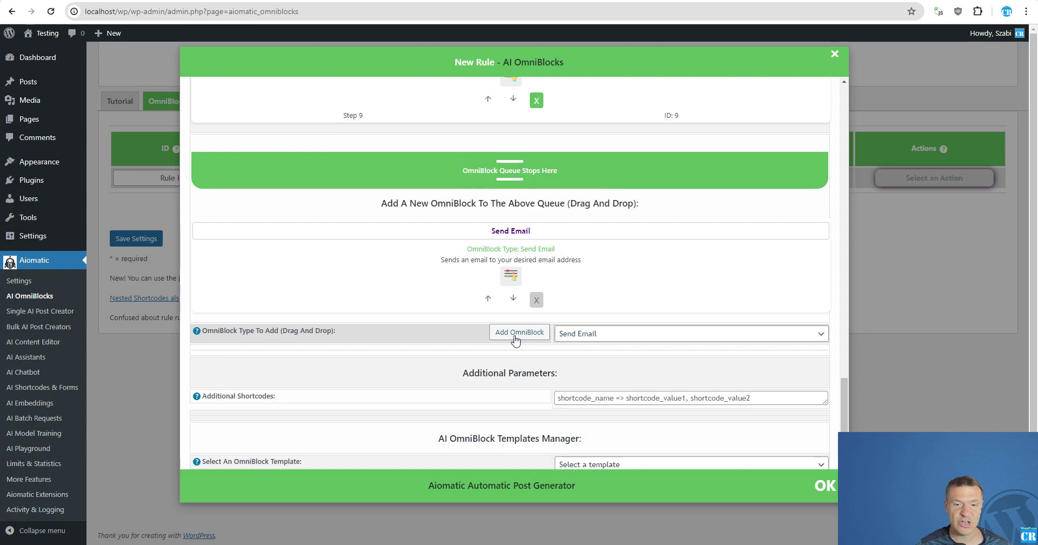
click(515, 332)
Step: Review the queue from the Send Email block up to the Scrape Sites block and the Conditional (IF) OmniBlock's condition settings
scroll(491, 332, up, 3)
scroll(402, 294, up, 2)
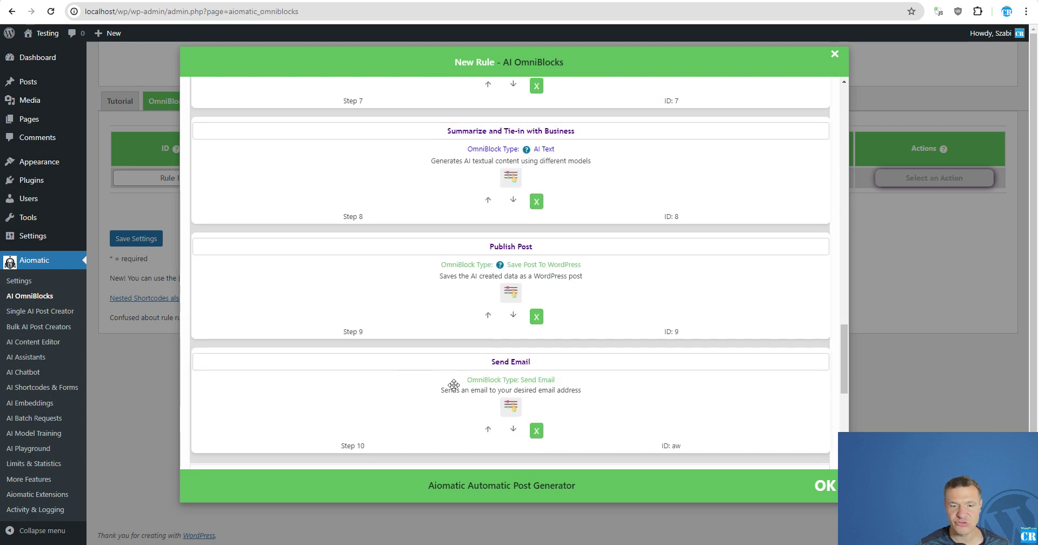
scroll(455, 385, up, 12)
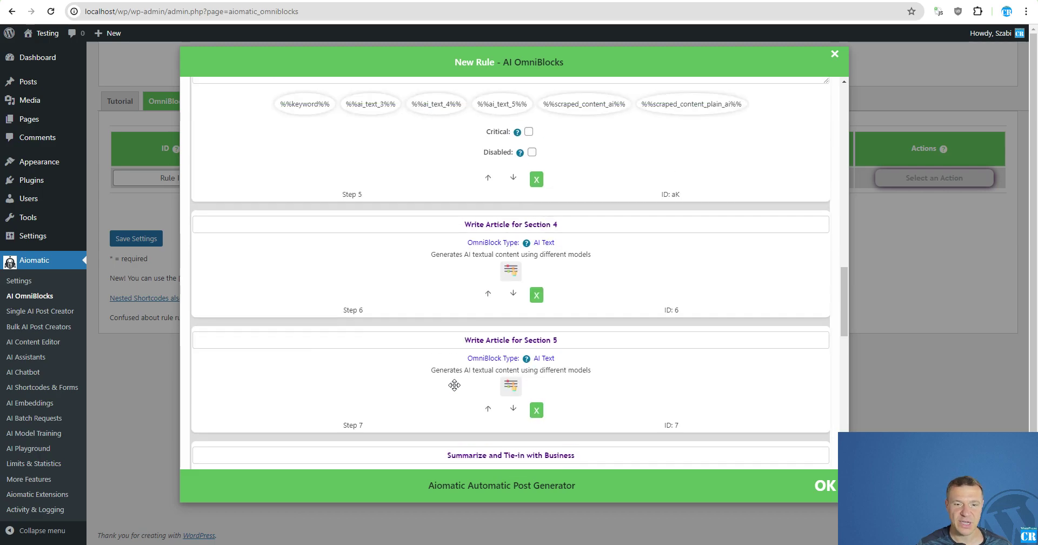
scroll(454, 385, down, 1)
scroll(262, 241, up, 5)
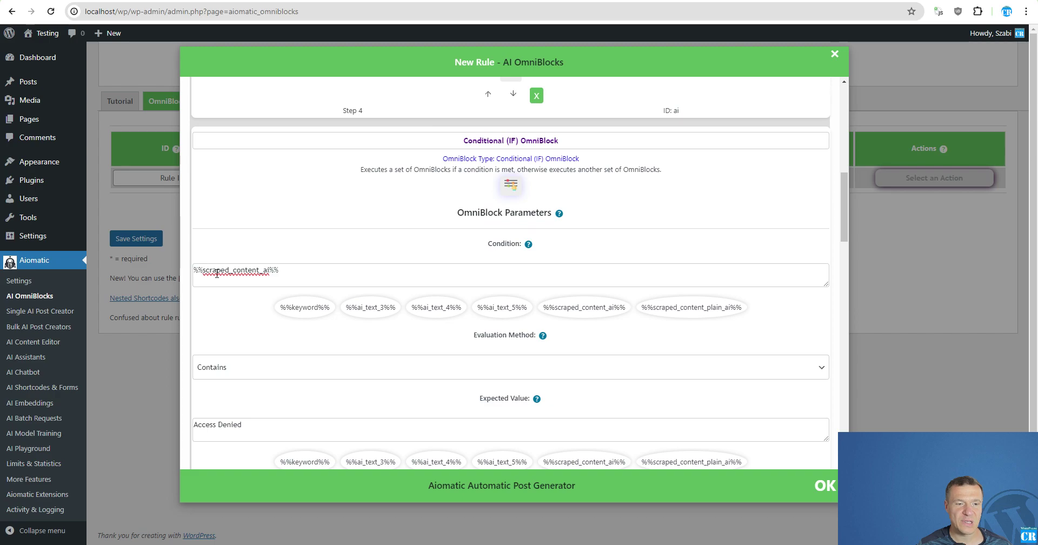
scroll(246, 264, up, 5)
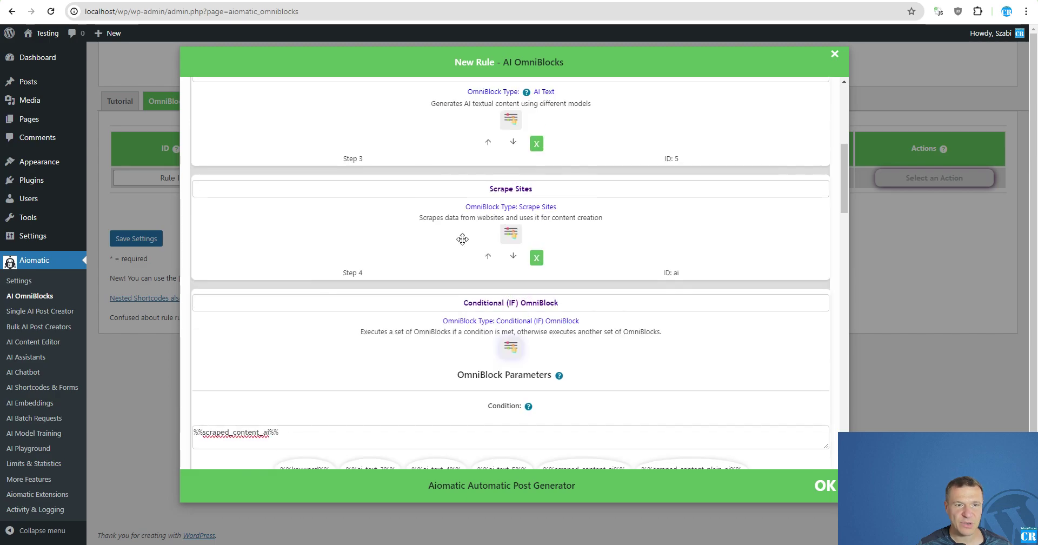
scroll(431, 251, down, 3)
scroll(431, 251, down, 3)
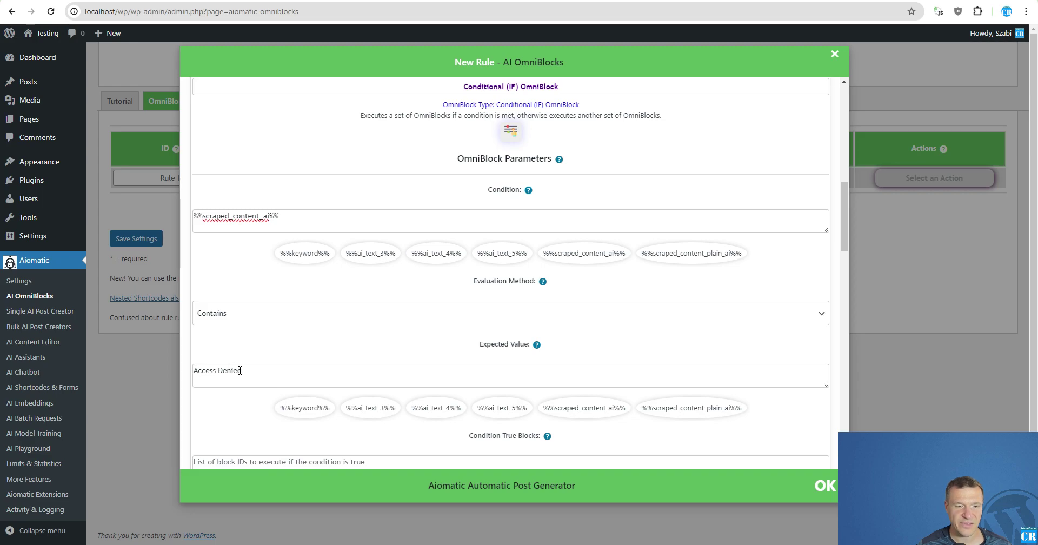
Step: Look up the Send Email OmniBlock's ID and enter aw as the Condition True Blocks value
scroll(240, 371, down, 4)
click(240, 297)
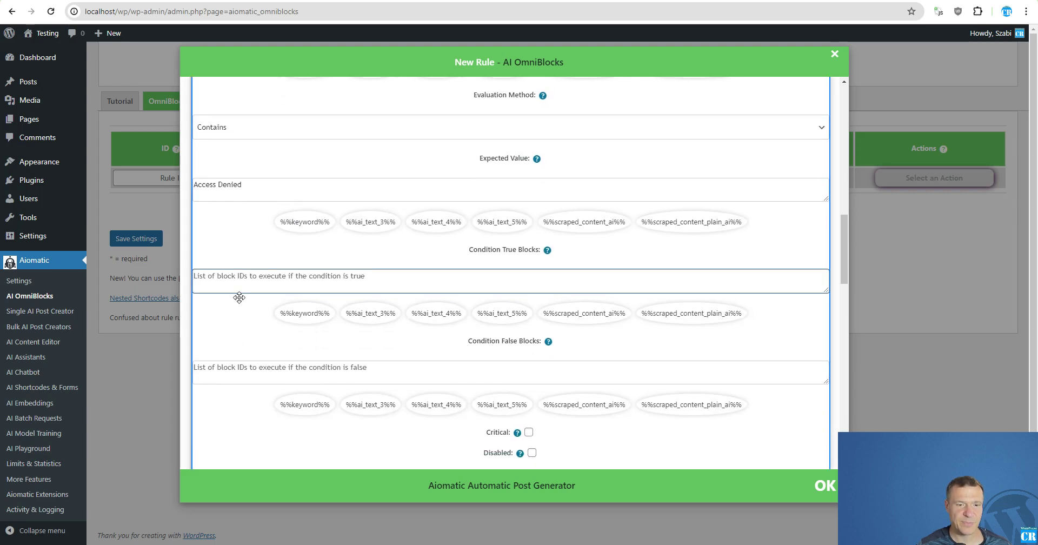
scroll(240, 297, down, 10)
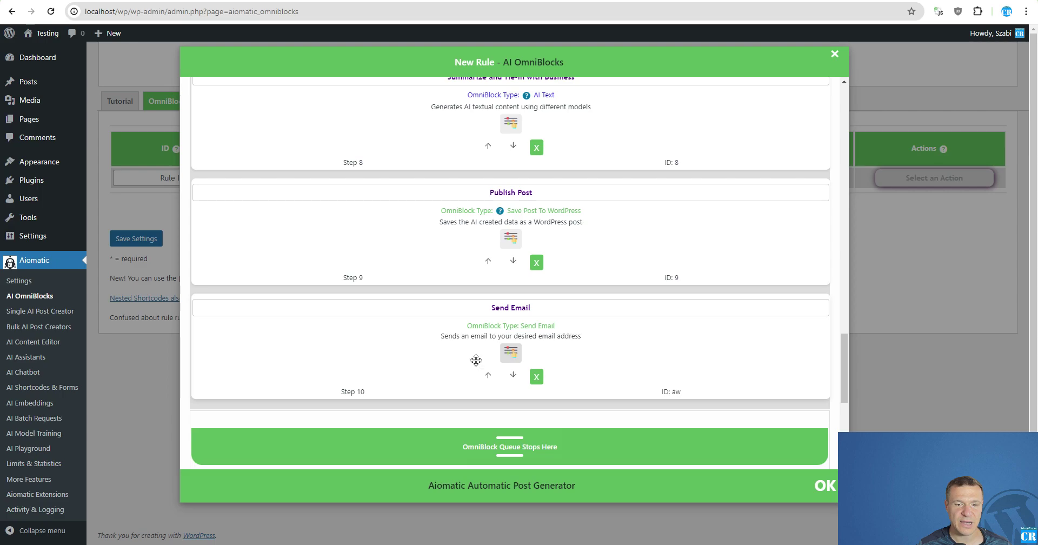
scroll(349, 338, up, 5)
scroll(350, 337, up, 5)
click(238, 311)
text(aw)
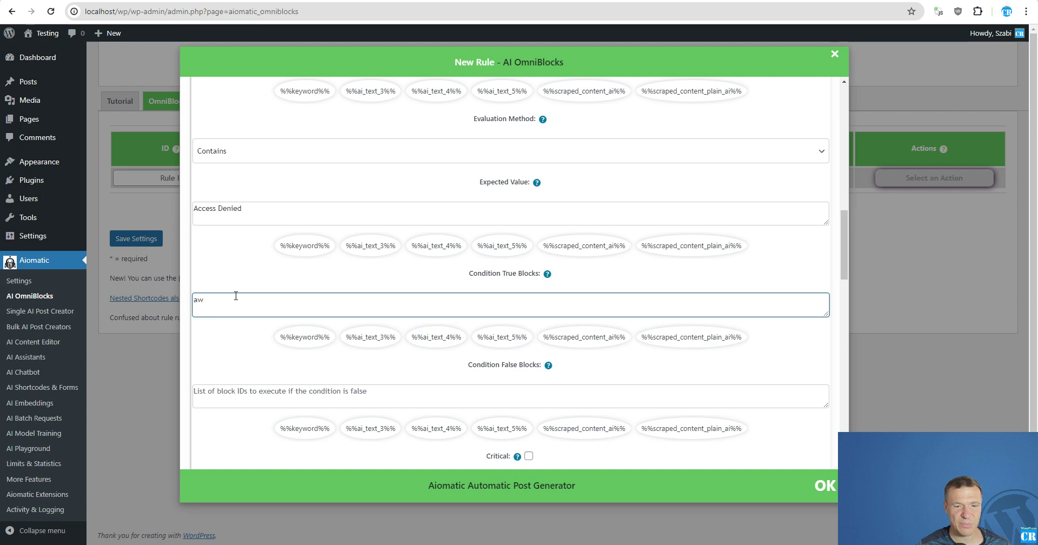
Step: Append the Publish Post OmniBlock's ID to the Condition True Blocks list, making it aw,9
scroll(236, 296, down, 2)
click(250, 288)
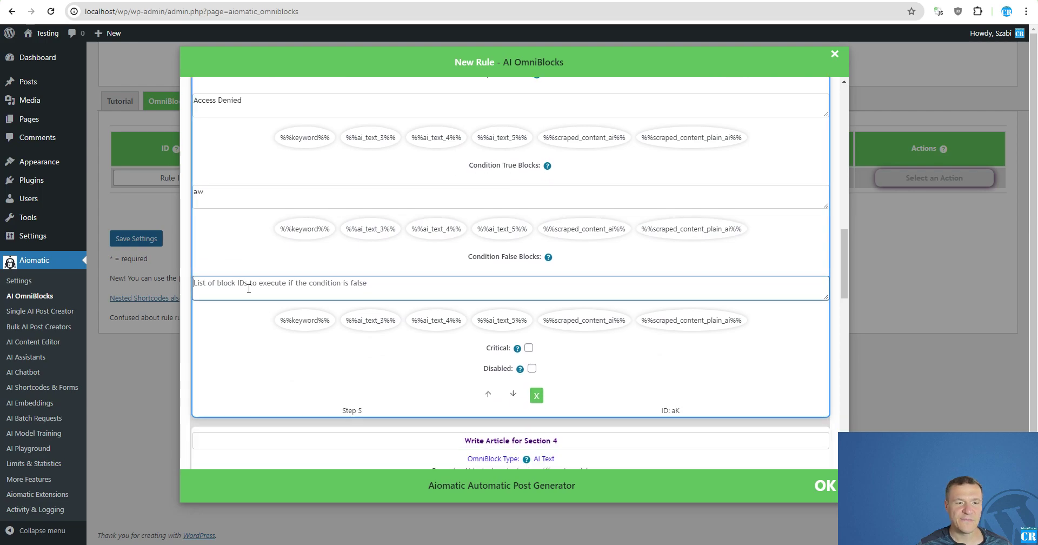
click(240, 288)
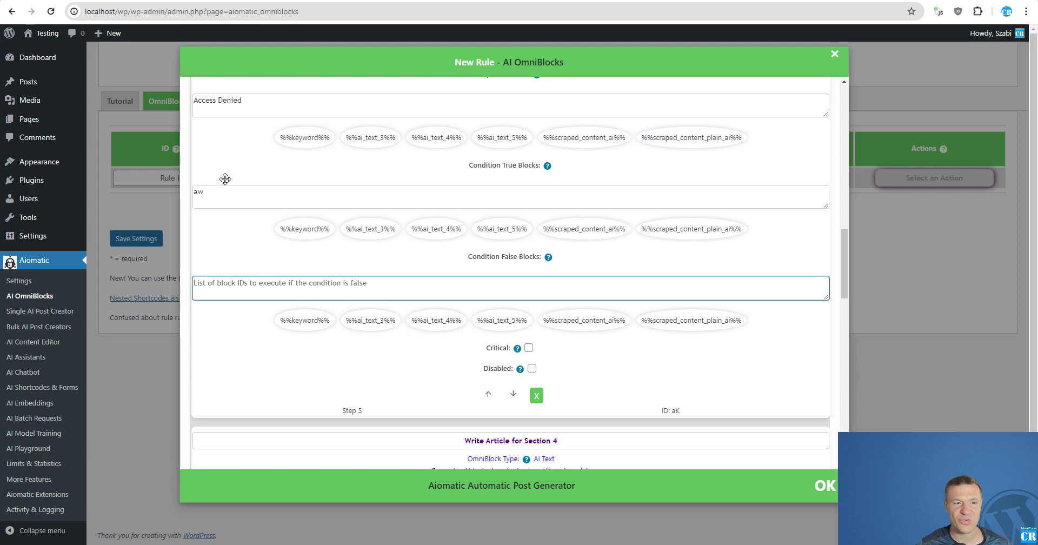
click(231, 195)
text(,)
mouse_move(548, 170)
scroll(329, 297, down, 10)
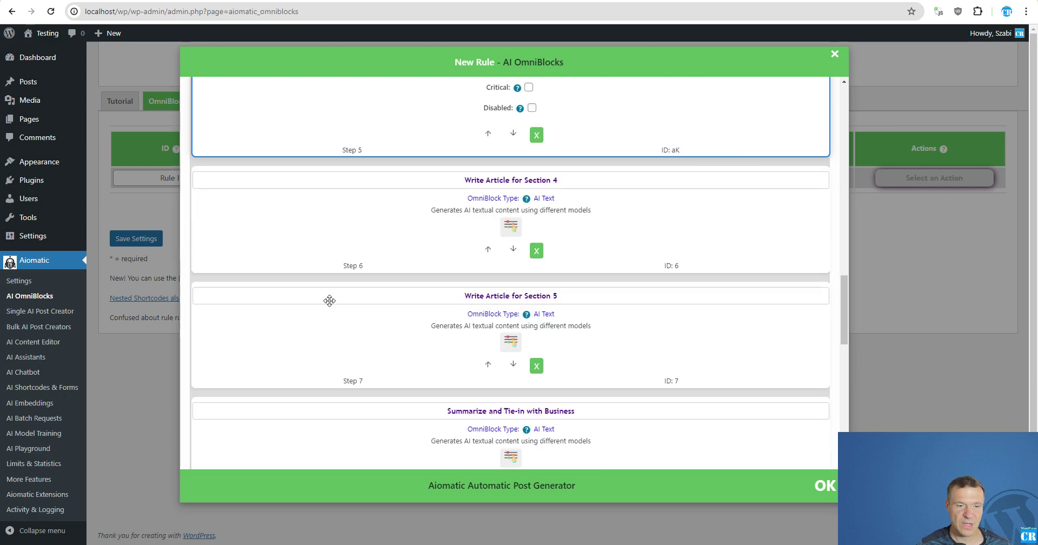
scroll(696, 263, up, 3)
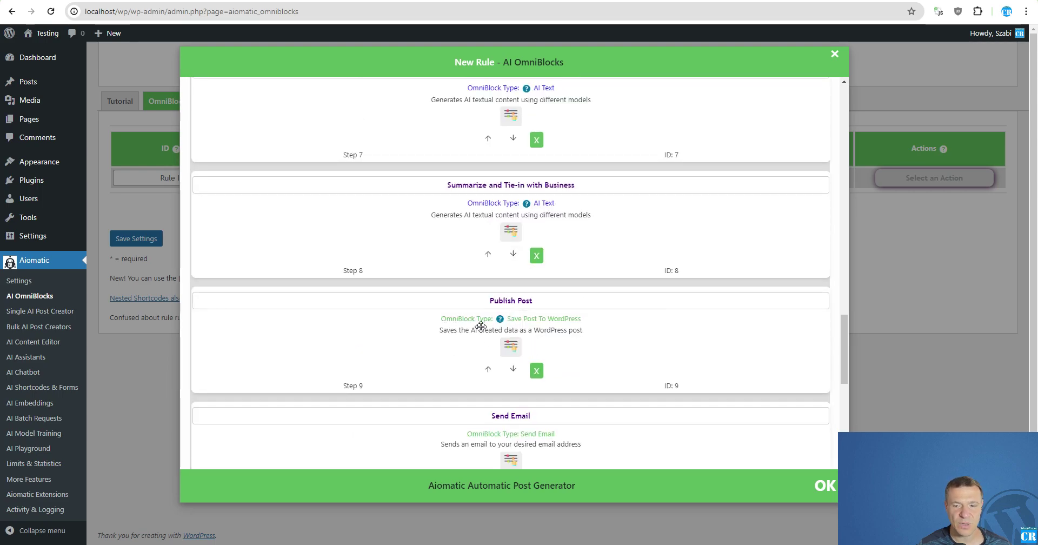
scroll(405, 332, up, 8)
text(9)
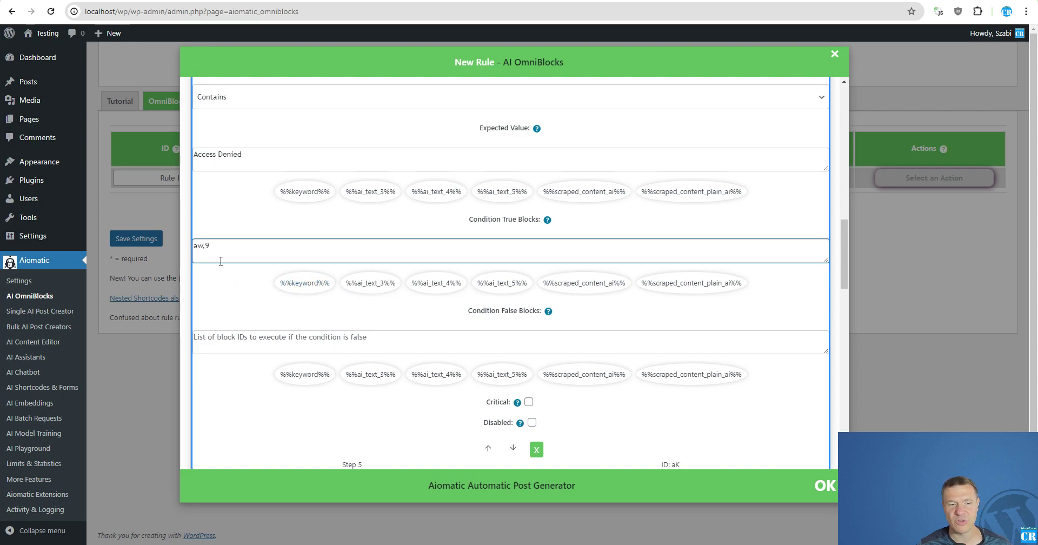
Step: Remove the Publish Post OmniBlock's ID from the Condition True Blocks list, leaving only aw
scroll(221, 262, down, 8)
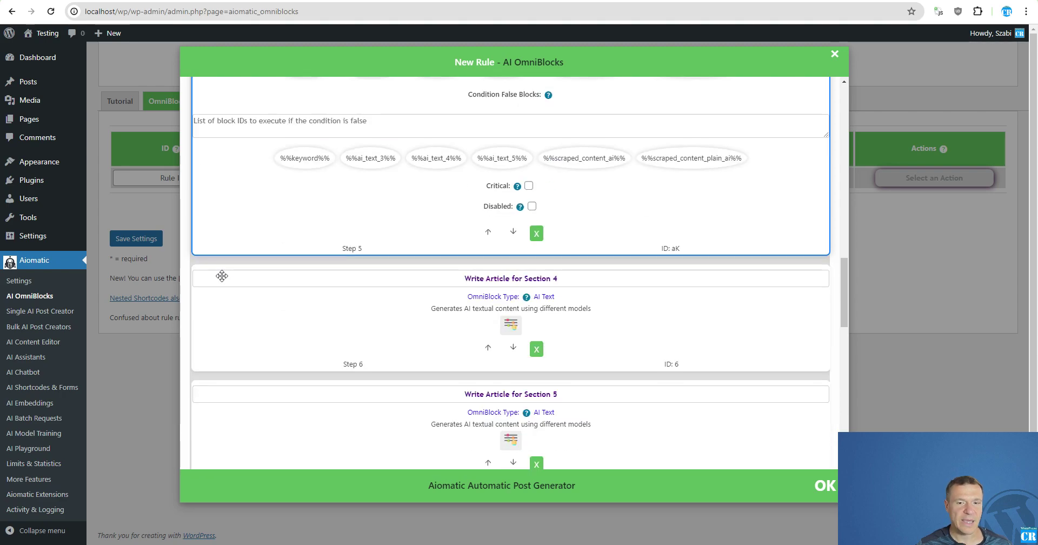
scroll(244, 347, up, 4)
scroll(352, 220, up, 3)
scroll(359, 225, down, 6)
scroll(422, 395, down, 3)
scroll(422, 394, up, 5)
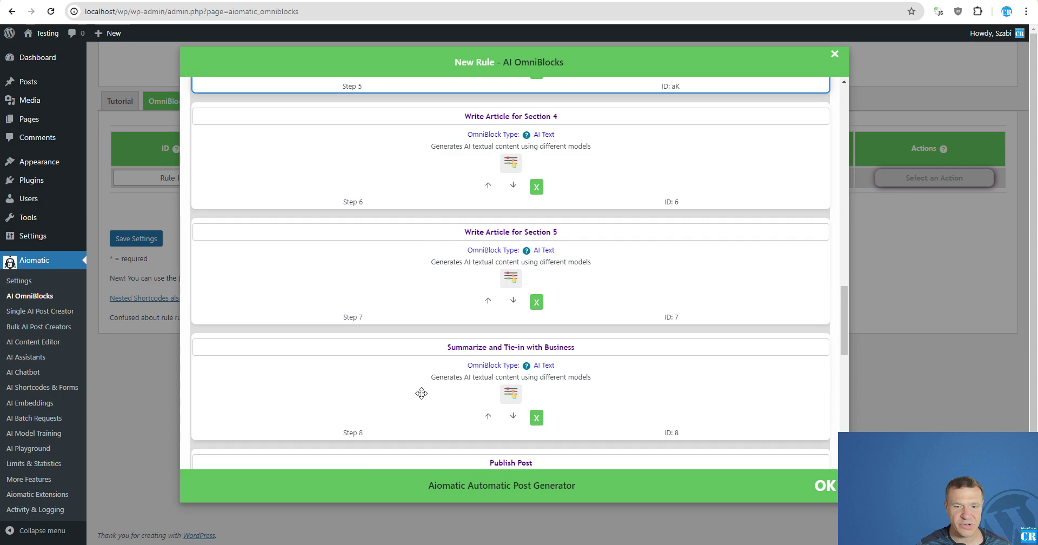
scroll(419, 390, down, 2)
scroll(423, 347, down, 1)
scroll(417, 368, up, 8)
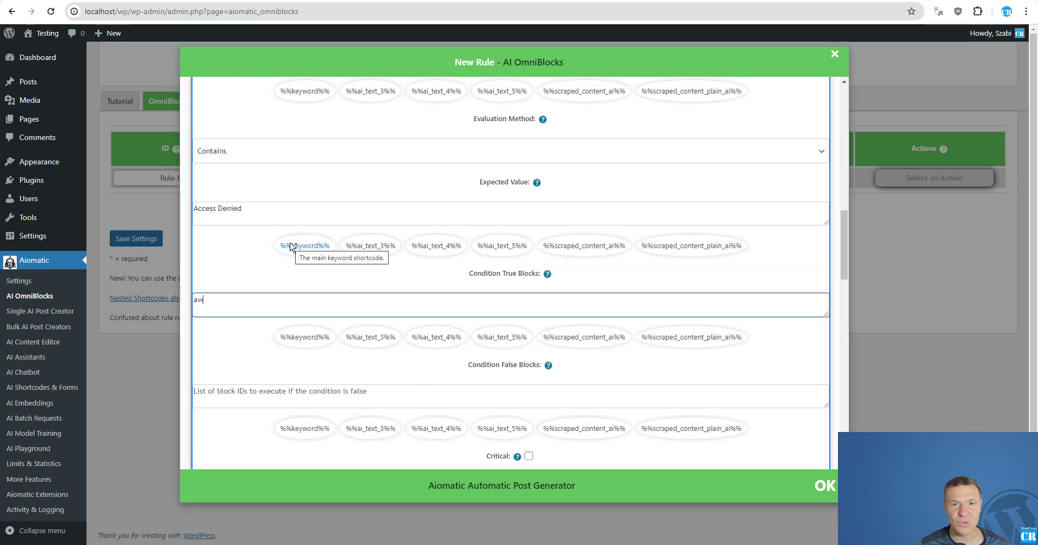
scroll(223, 249, down, 1)
drag(212, 251, 200, 250)
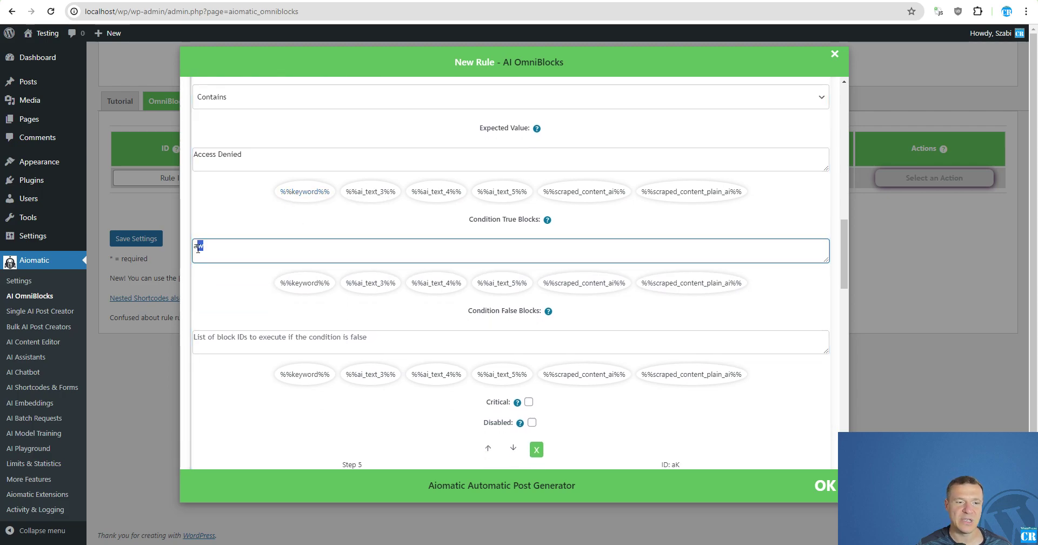
Step: Disable the Send Email OmniBlock at the end of the queue and collapse its parameters
scroll(211, 252, down, 15)
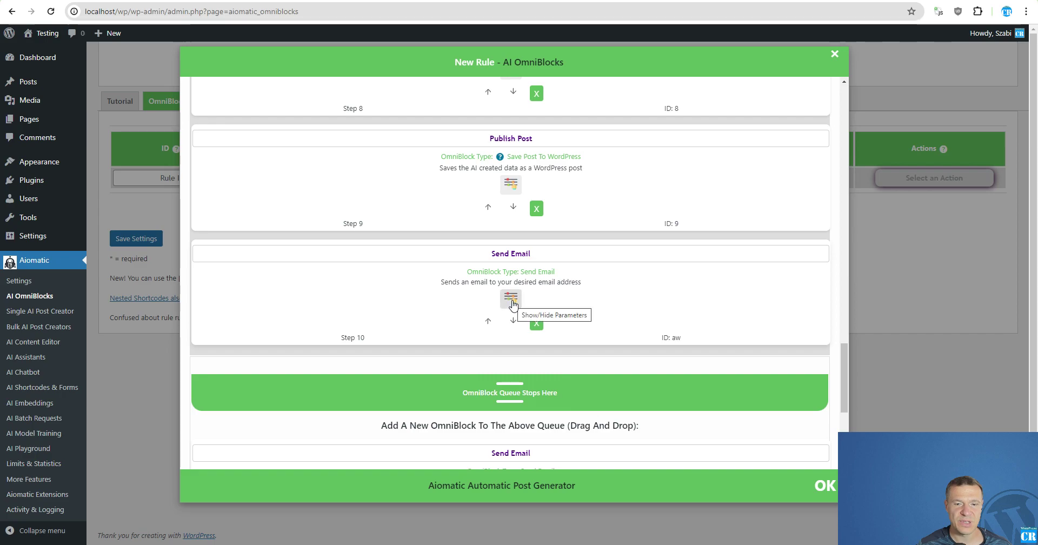
click(511, 298)
scroll(379, 300, down, 6)
click(532, 177)
scroll(440, 283, up, 8)
scroll(469, 292, up, 2)
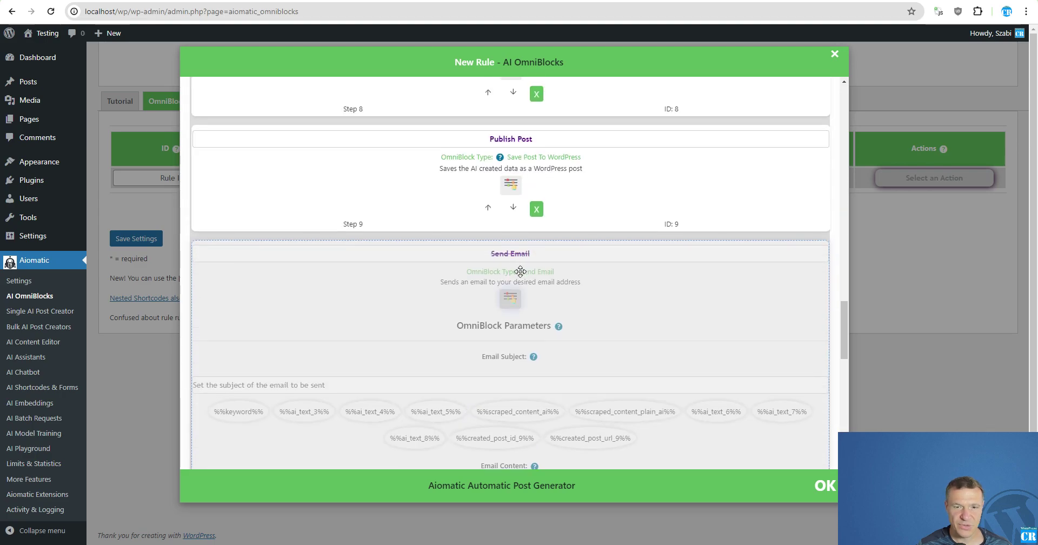
click(511, 298)
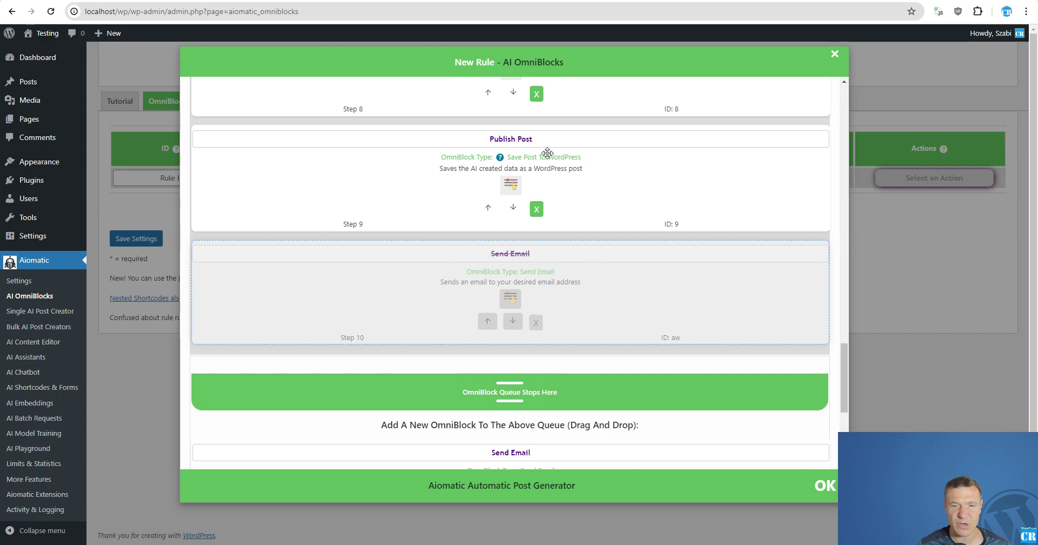
Step: Return to the Conditional (IF) OmniBlock and check the Send Email block's ID in its Condition True Blocks value
scroll(547, 162, up, 1)
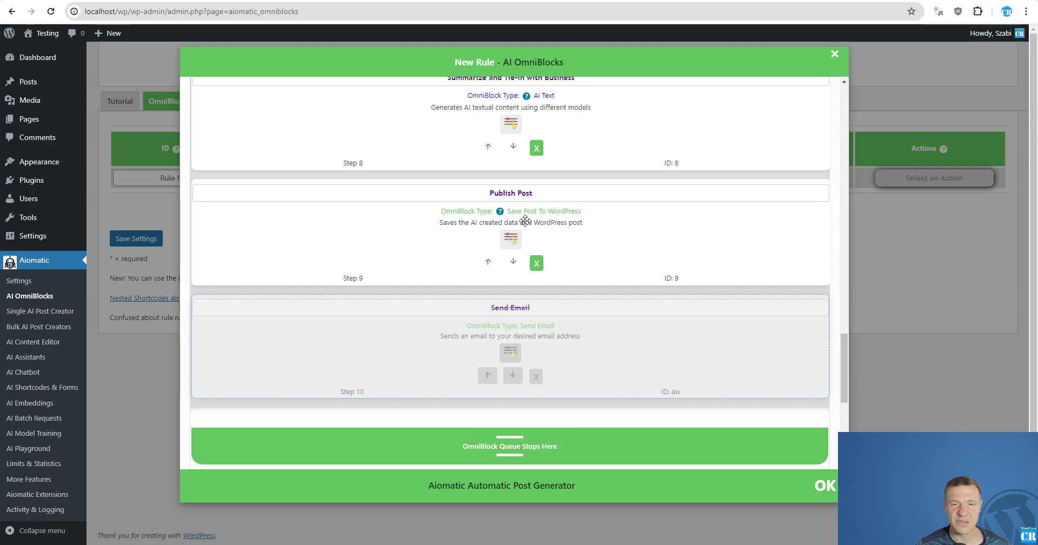
scroll(428, 371, up, 10)
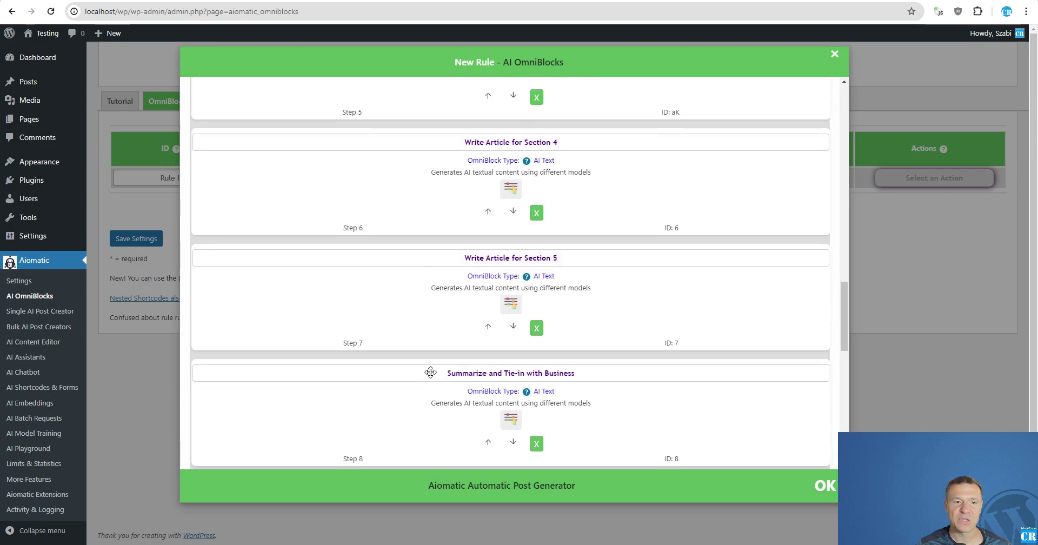
click(222, 198)
scroll(391, 255, up, 3)
drag(204, 354, 191, 354)
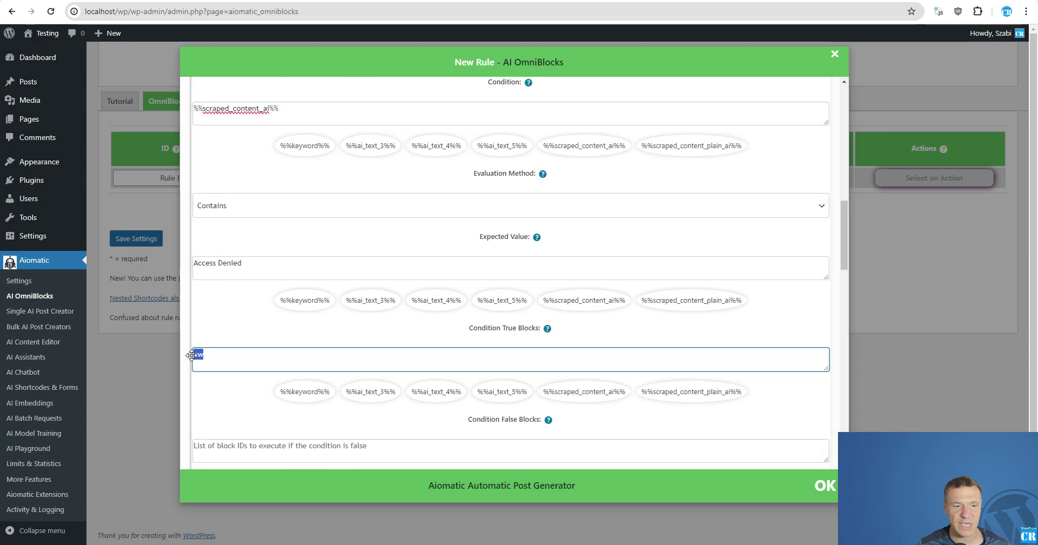
scroll(234, 358, up, 1)
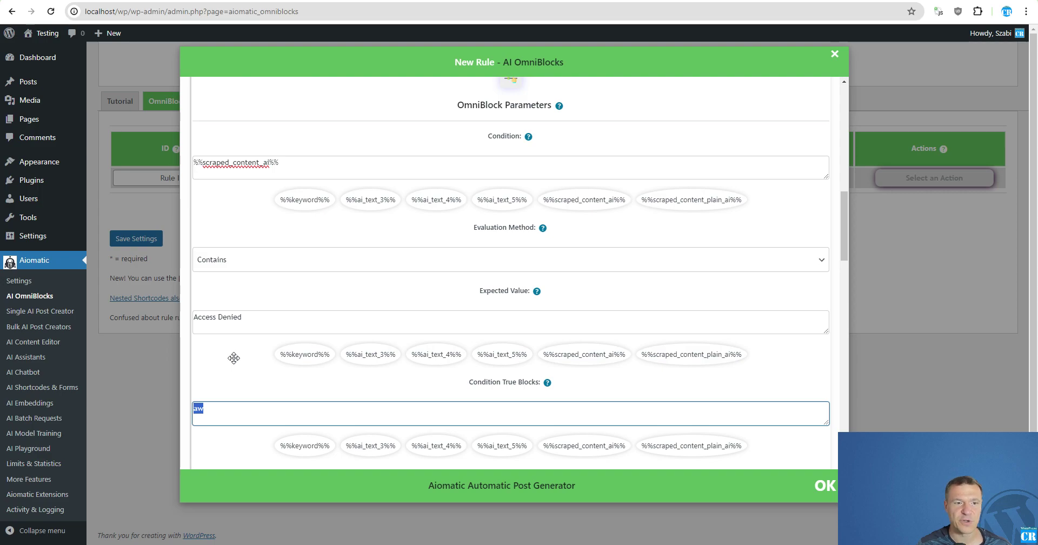
scroll(234, 358, up, 2)
scroll(408, 250, down, 1)
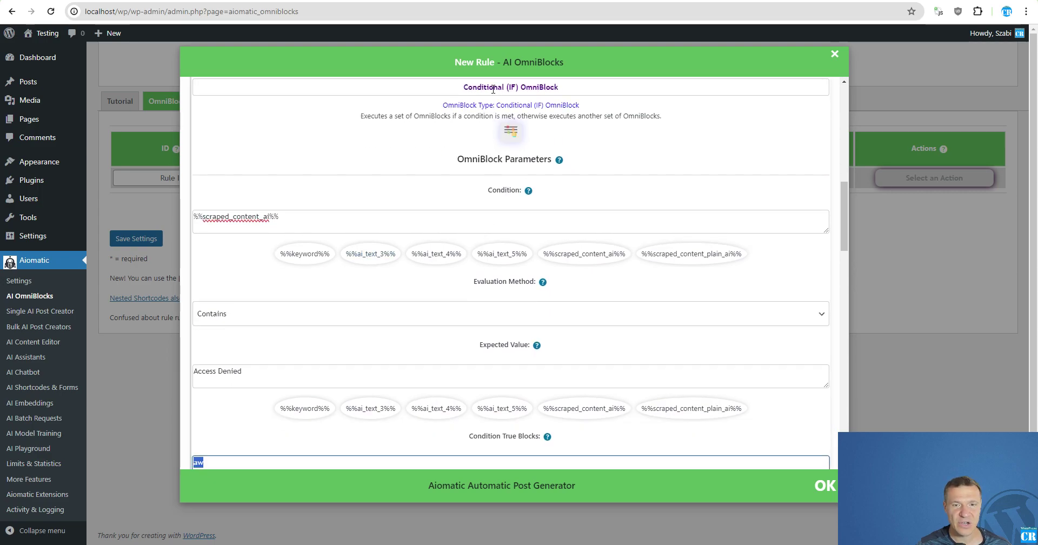
Step: Examine the Conditional (IF) OmniBlock's Condition shortcode, its Evaluation Method options and its Expected Value
triple_click(223, 214)
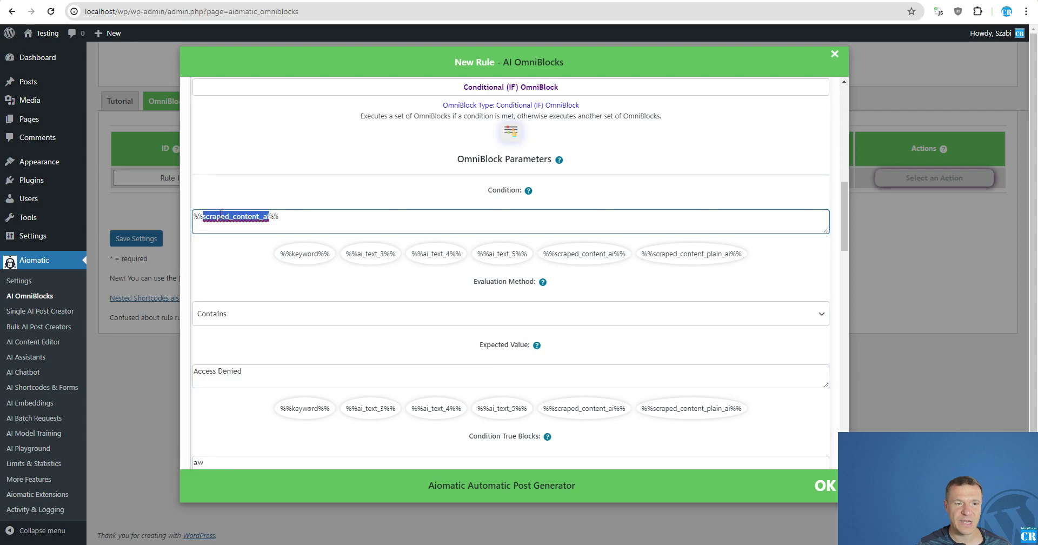
click(220, 313)
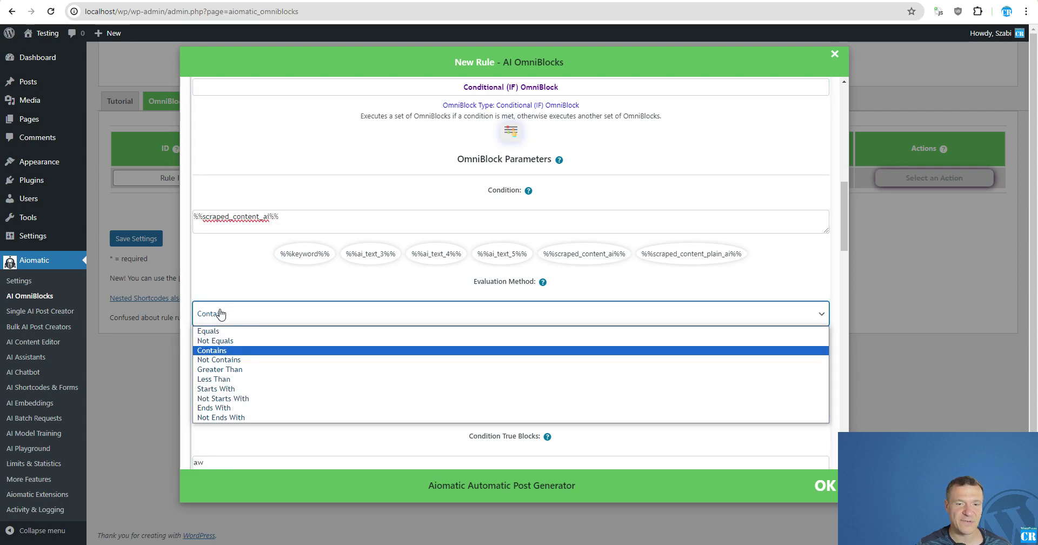
click(220, 312)
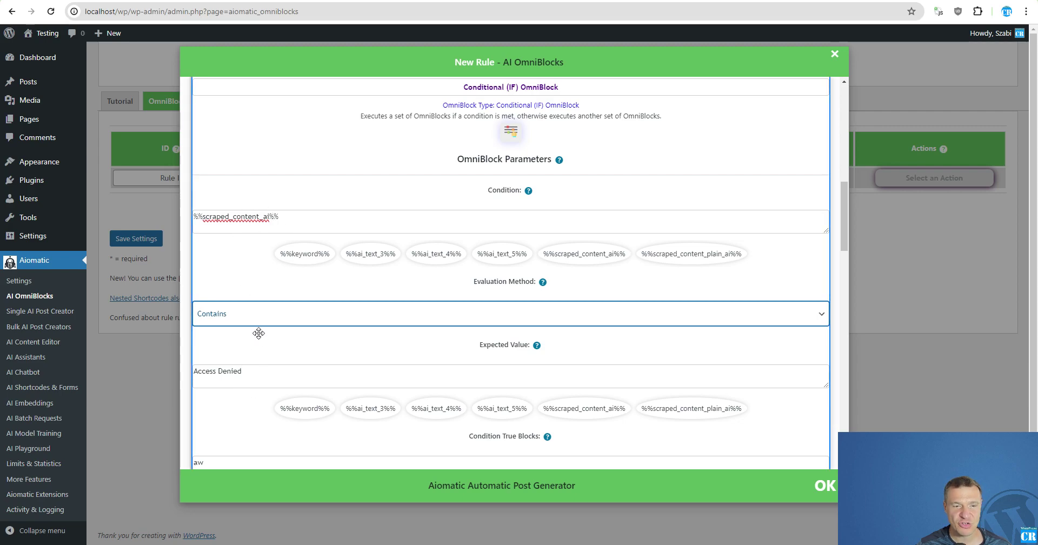
triple_click(219, 371)
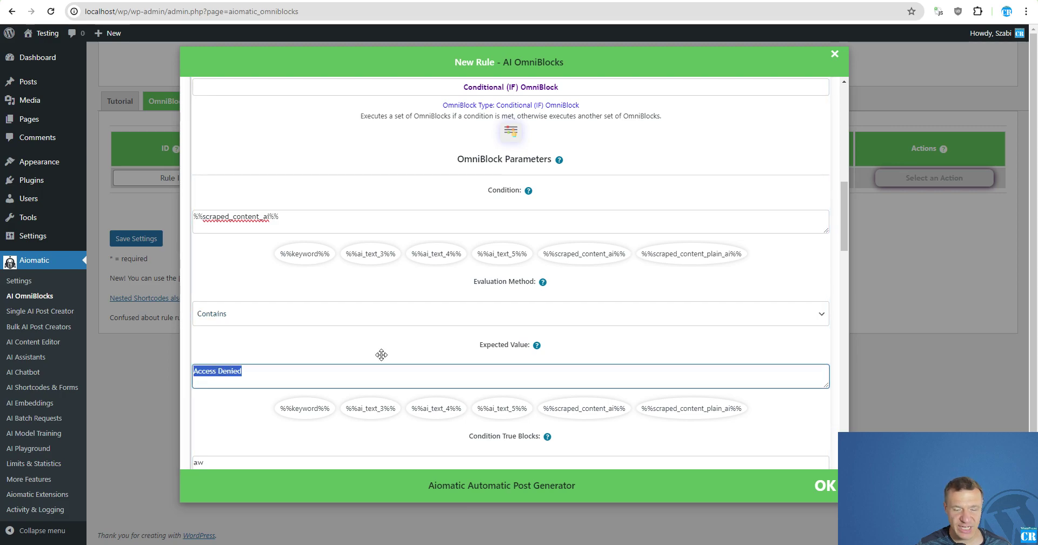
mouse_move(536, 346)
triple_click(292, 384)
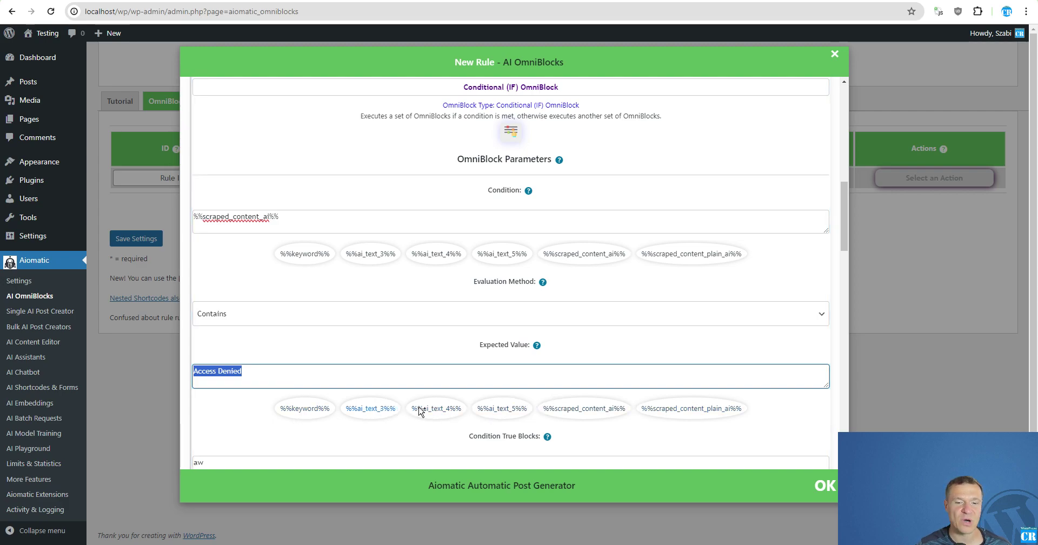
double_click(235, 217)
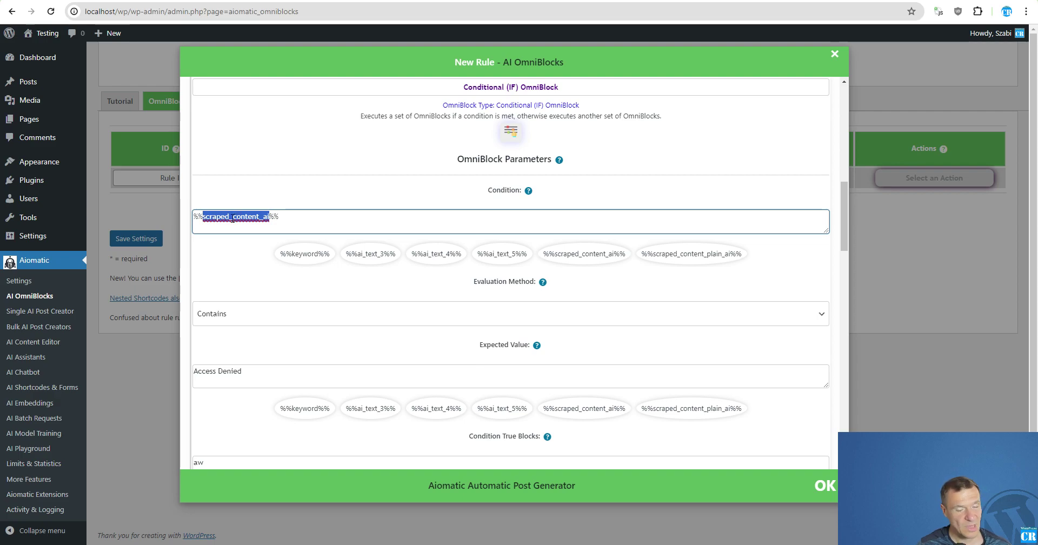
Step: Review the Condition True Blocks and Condition False Blocks fields of the Conditional (IF) OmniBlock
scroll(230, 245, down, 2)
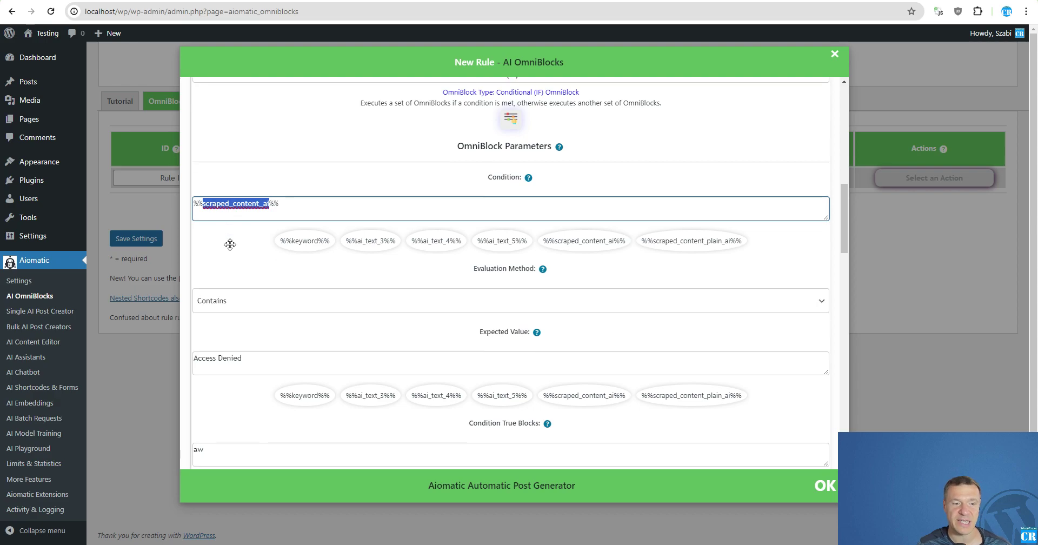
scroll(229, 244, down, 3)
double_click(224, 202)
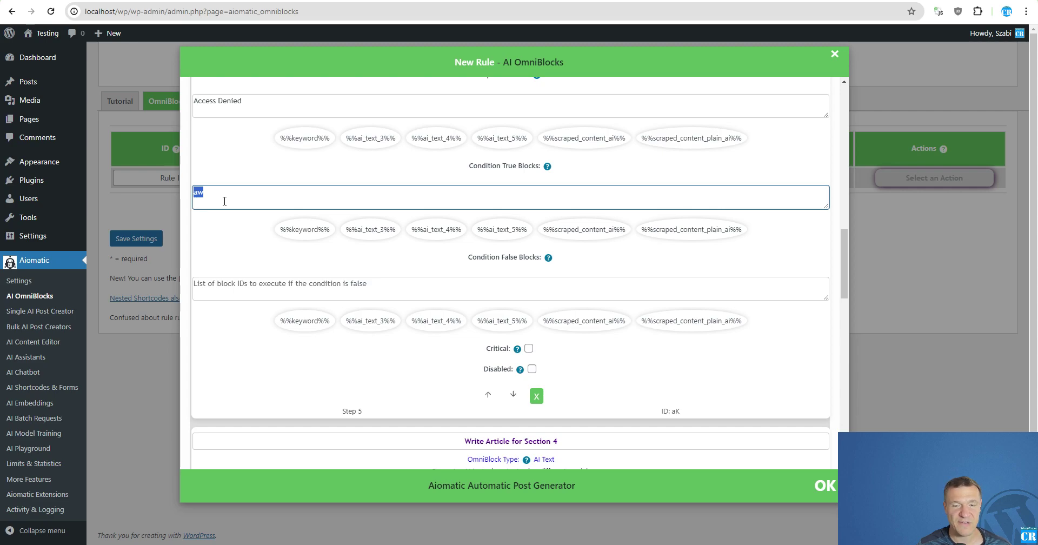
scroll(216, 264, down, 1)
scroll(218, 271, up, 5)
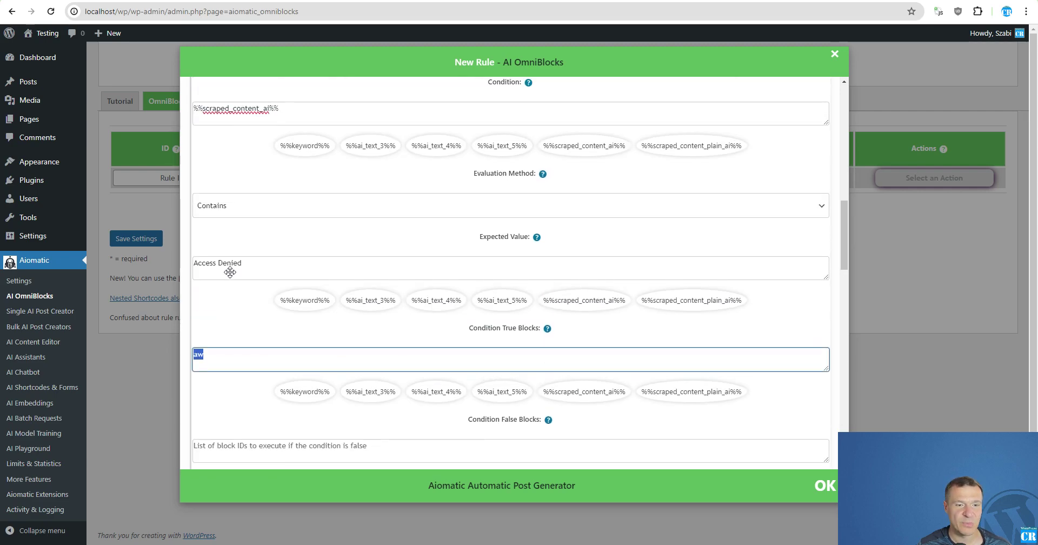
Step: Expand the disabled Send Email OmniBlock's parameters and compare the block with the Conditional (IF) OmniBlock's Condition True Blocks entry
scroll(231, 273, down, 15)
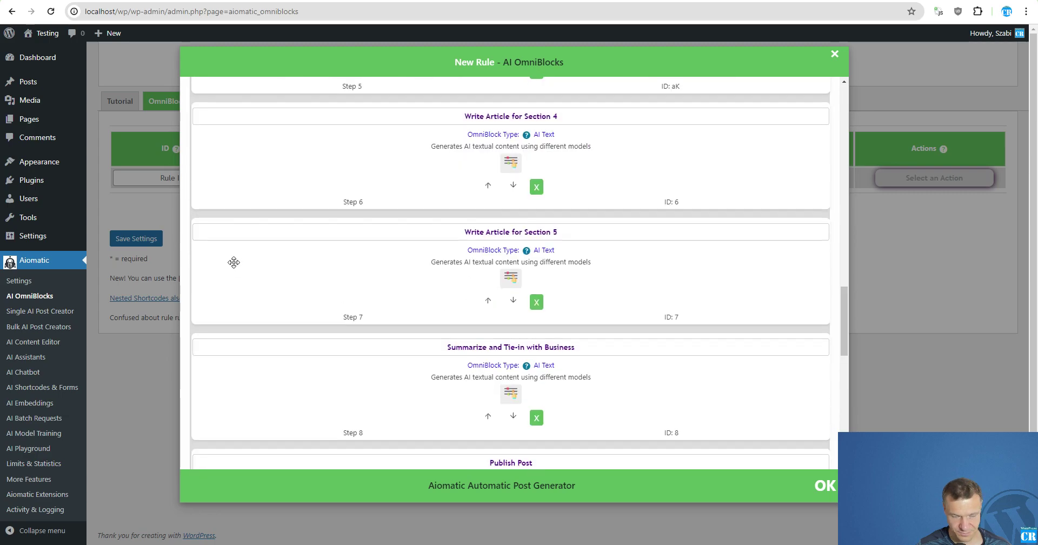
scroll(234, 263, down, 2)
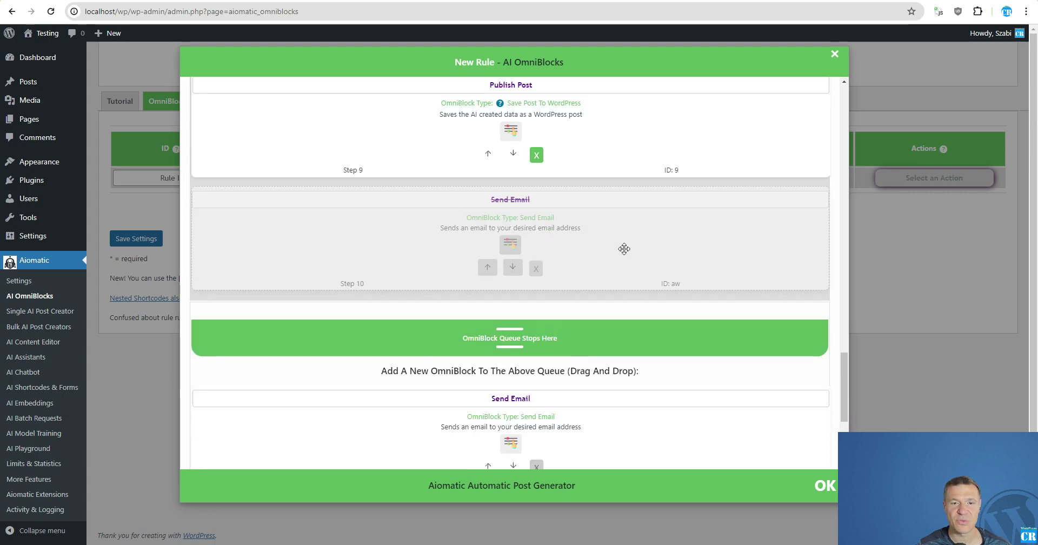
click(513, 247)
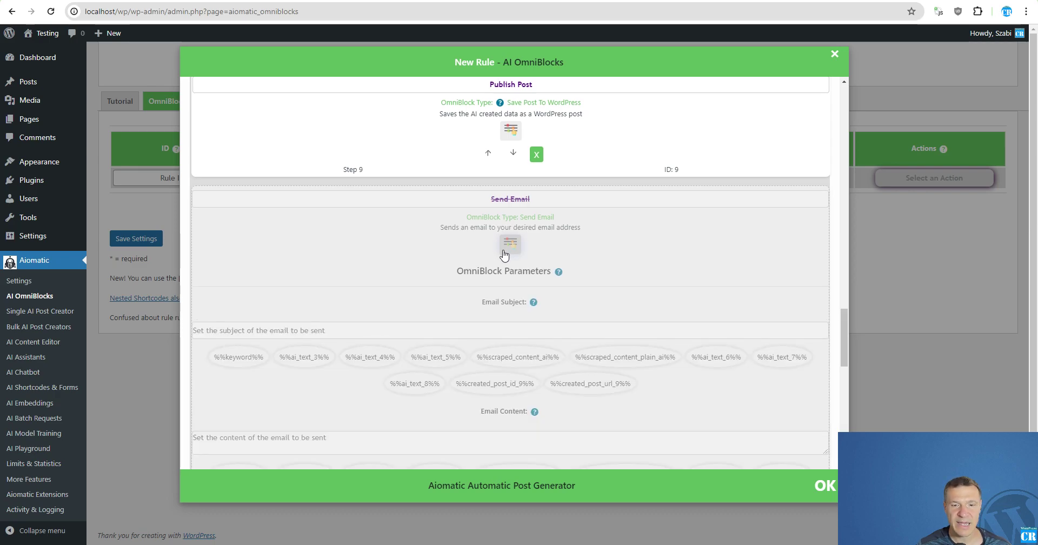
scroll(382, 267, down, 5)
scroll(551, 362, up, 4)
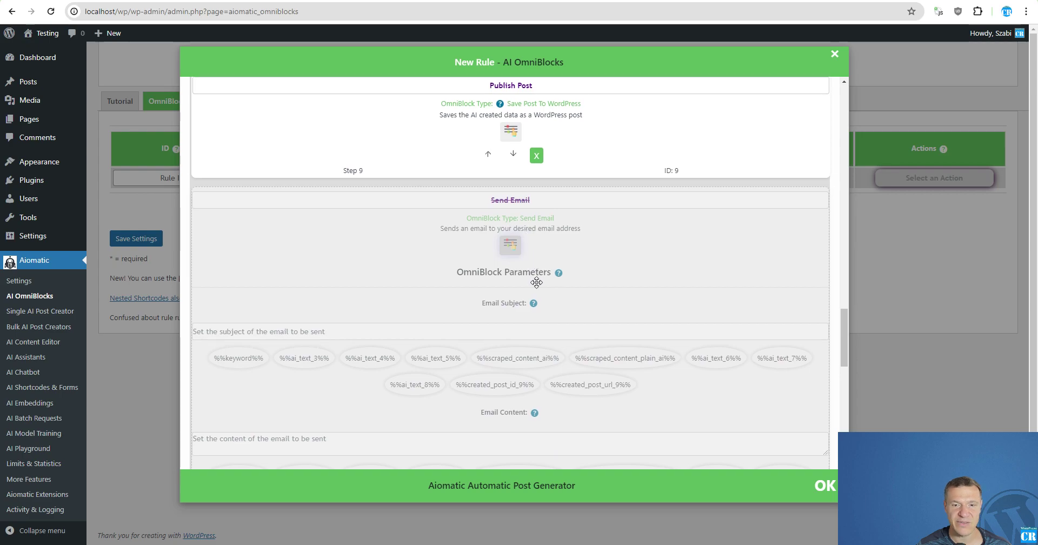
scroll(454, 332, up, 13)
scroll(296, 303, up, 2)
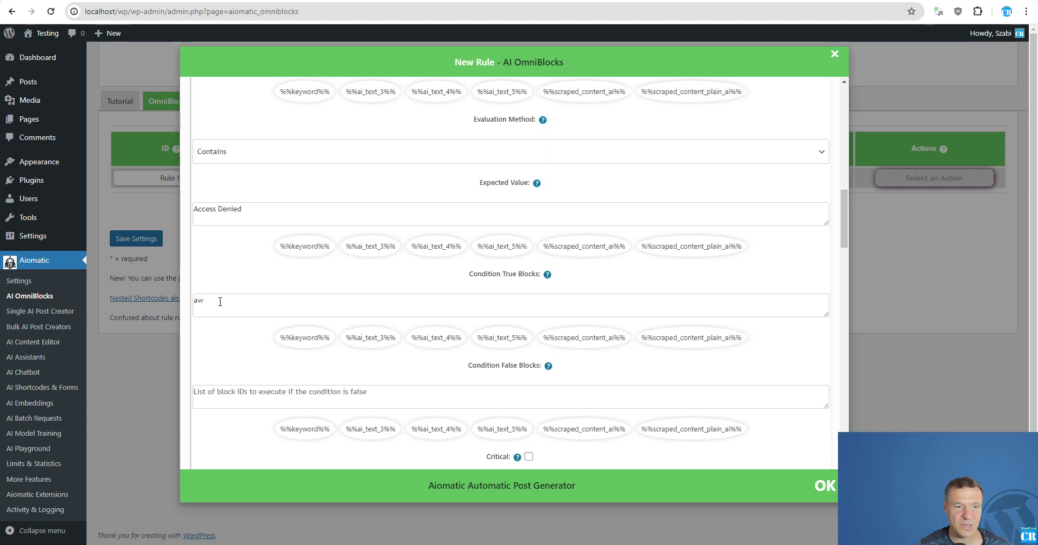
Step: Check the Send Email OmniBlock's Disabled option and collapse its parameters
scroll(223, 310, down, 15)
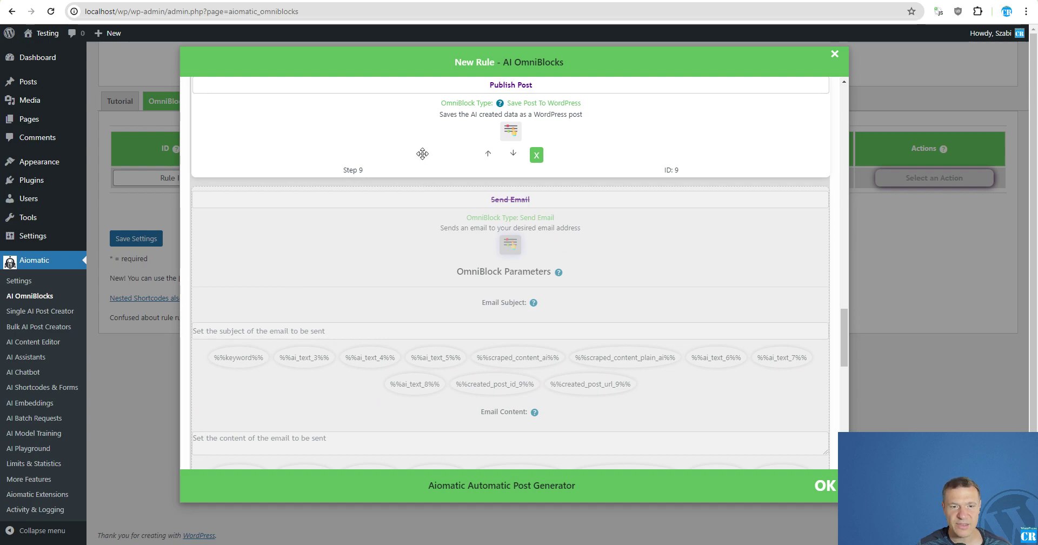
scroll(433, 158, up, 2)
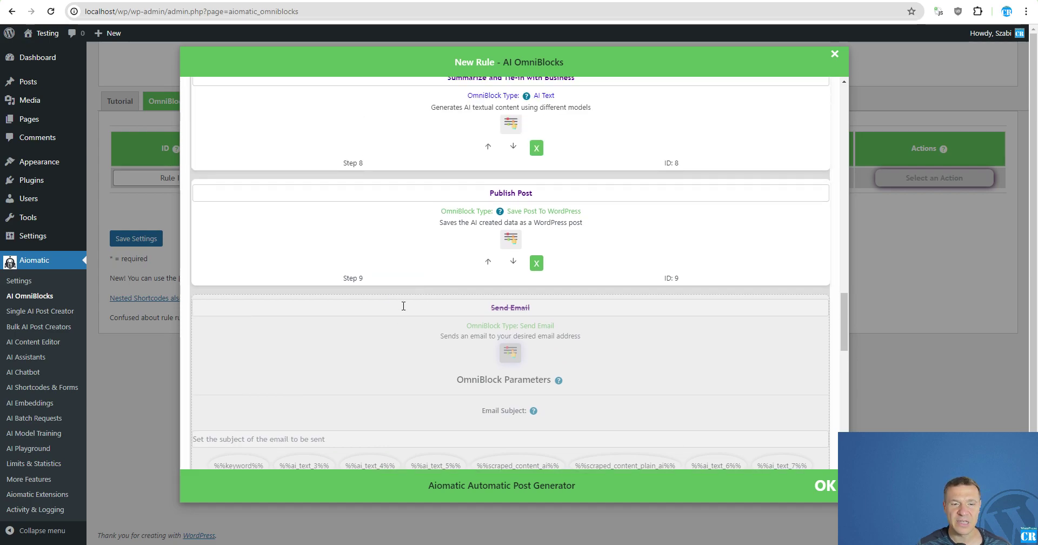
scroll(400, 402, down, 2)
scroll(400, 402, down, 6)
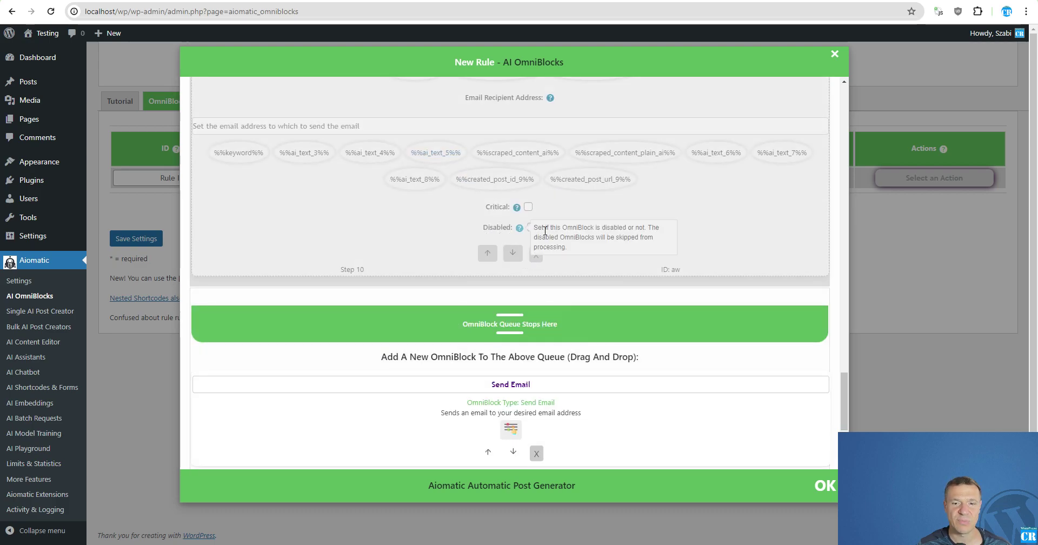
scroll(503, 281, up, 4)
click(511, 248)
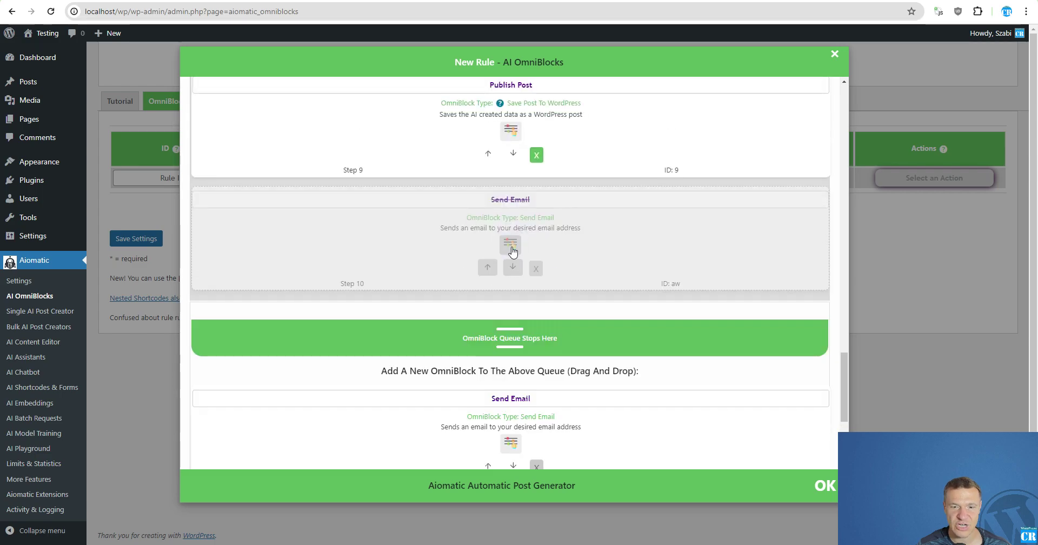
Step: Review the queue from the disabled Write Article for Section 1 block down to the Conditional (IF) OmniBlock
scroll(447, 323, up, 12)
scroll(440, 348, up, 8)
scroll(439, 348, up, 3)
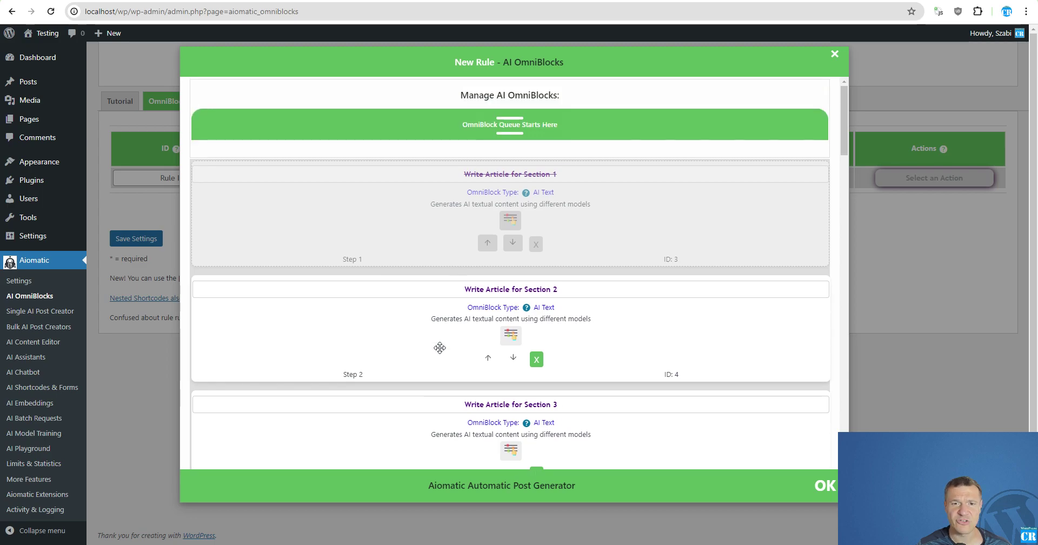
scroll(439, 348, down, 10)
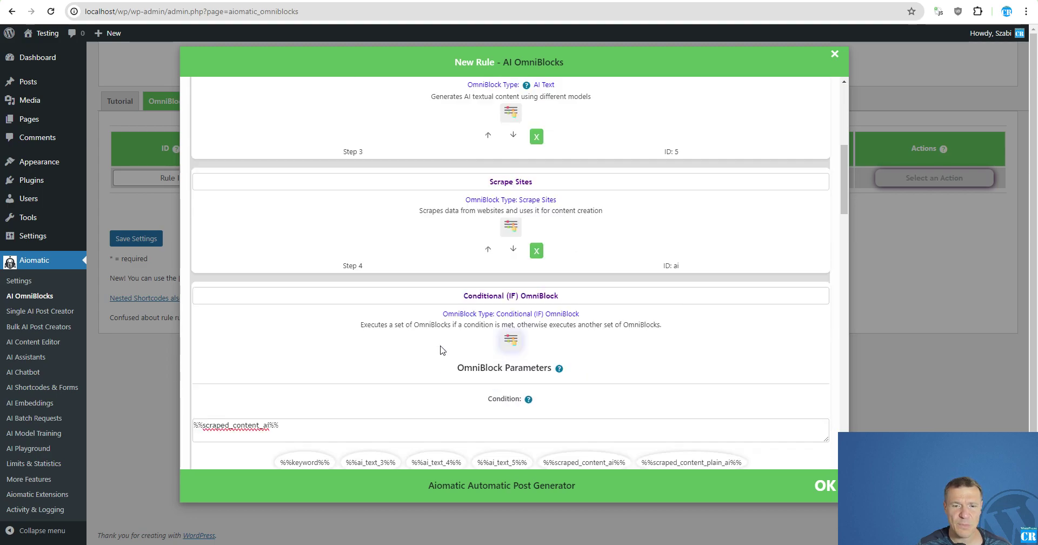
scroll(445, 264, up, 3)
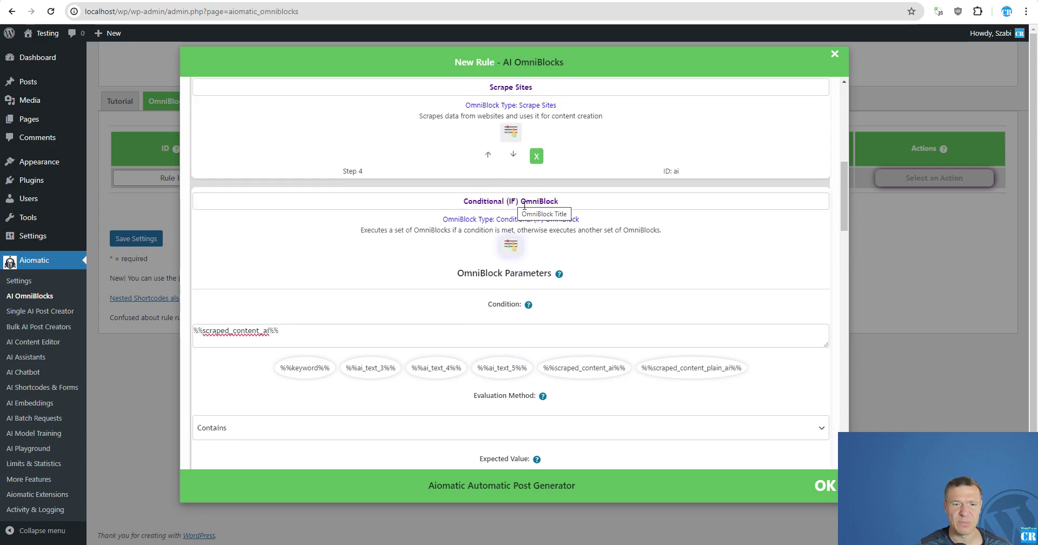
Step: Collapse the Conditional (IF) OmniBlock's parameters and return to the Send Email block at the end of the queue
click(511, 248)
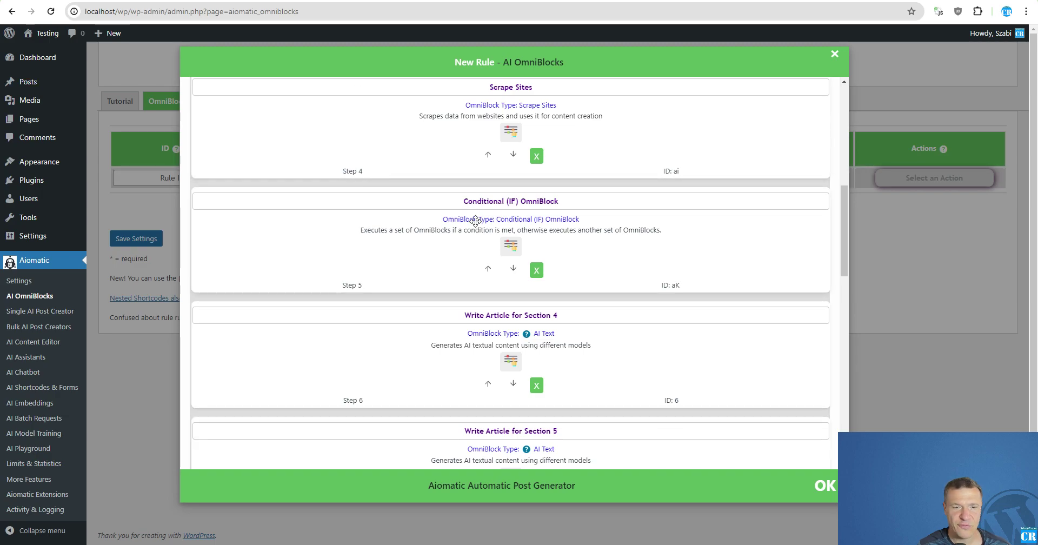
scroll(476, 220, down, 7)
scroll(364, 308, down, 3)
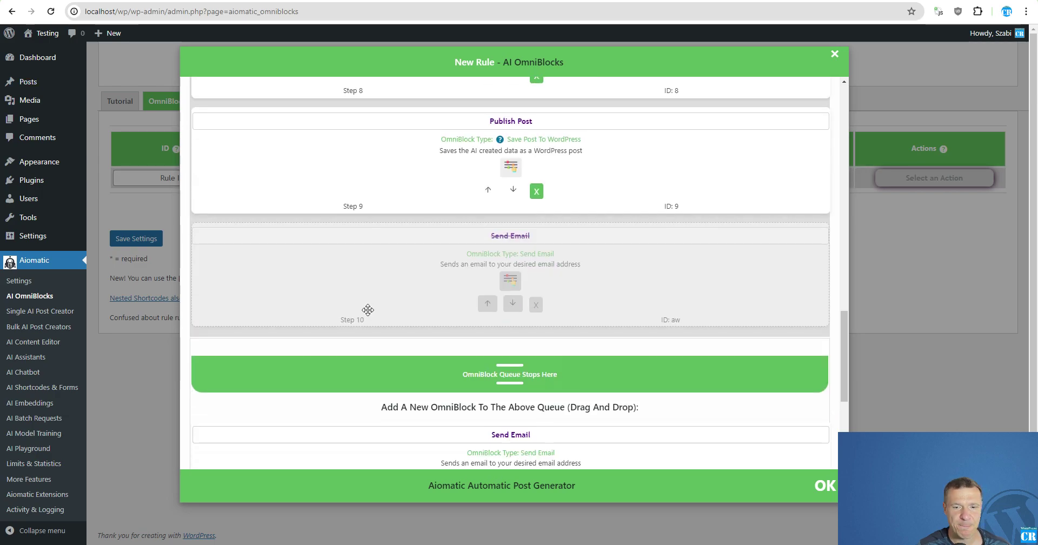